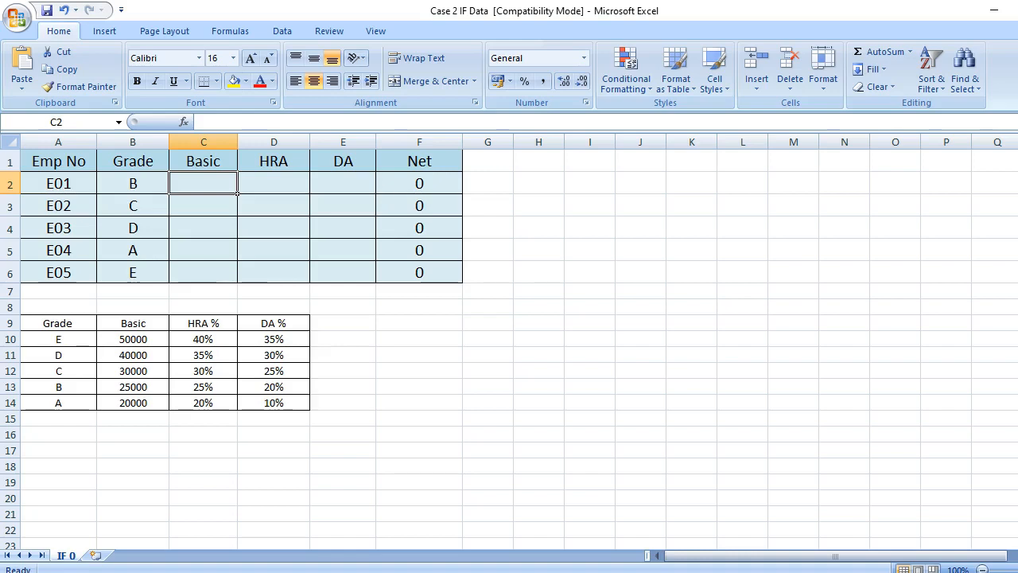
{"action": "left_click", "coordinate": [389, 319]}
{"action": "type", "text": "+if"}
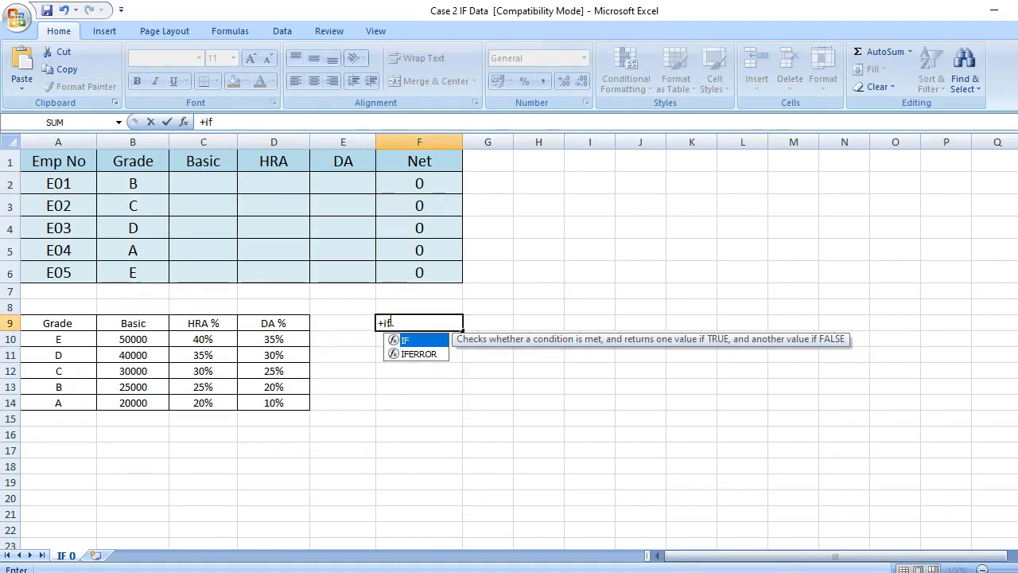
{"action": "type", "text": "("}
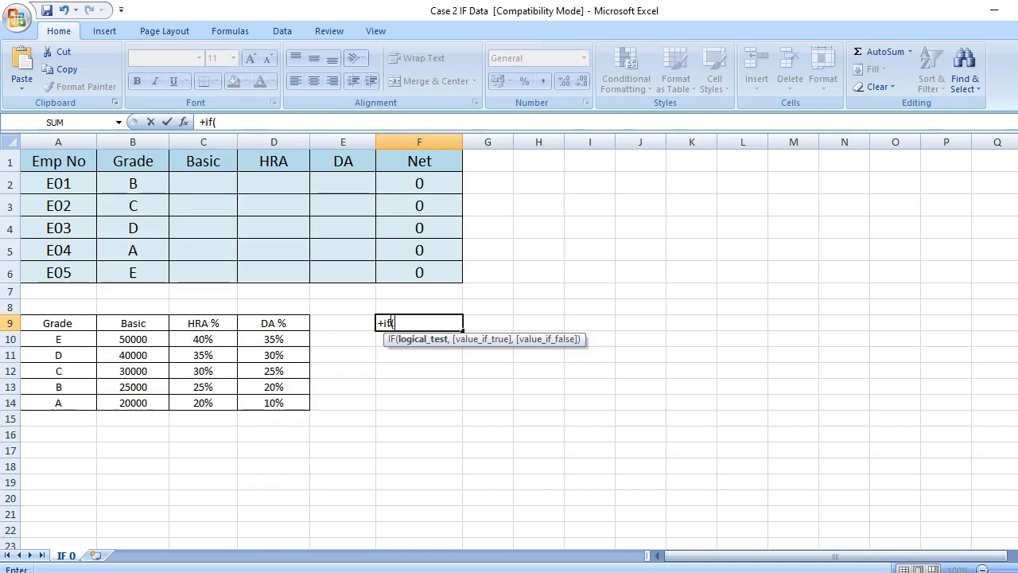
{"action": "key", "text": "BackSpace"}
{"action": "key", "text": "BackSpace"}
{"action": "key", "text": "BackSpace"}
{"action": "key", "text": "BackSpace"}
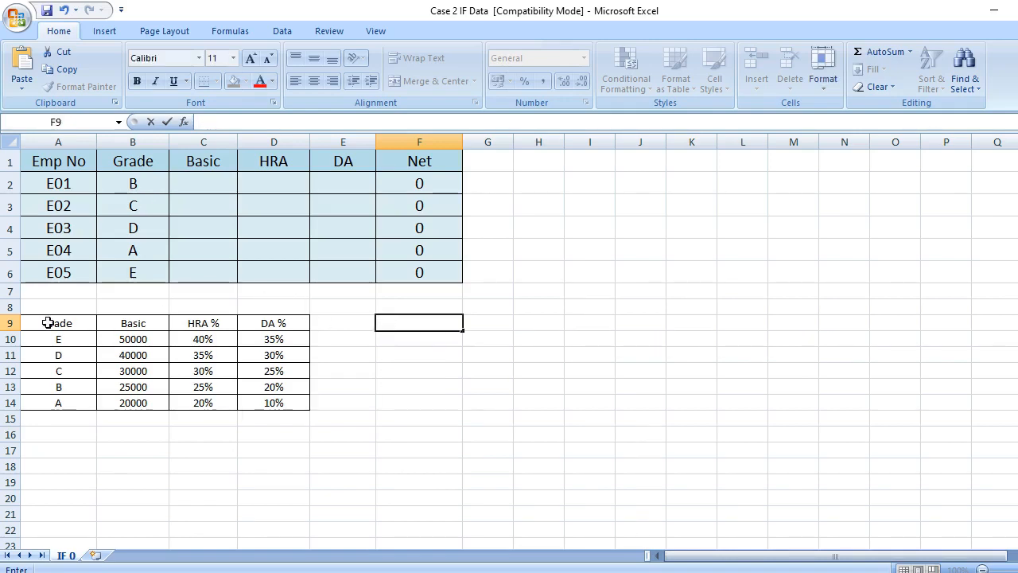
- Examine the grade lookup table in A9:D14 and the Grade and Basic columns of the employee table
{"action": "left_click_drag", "start_coordinate": [46, 322], "coordinate": [277, 404]}
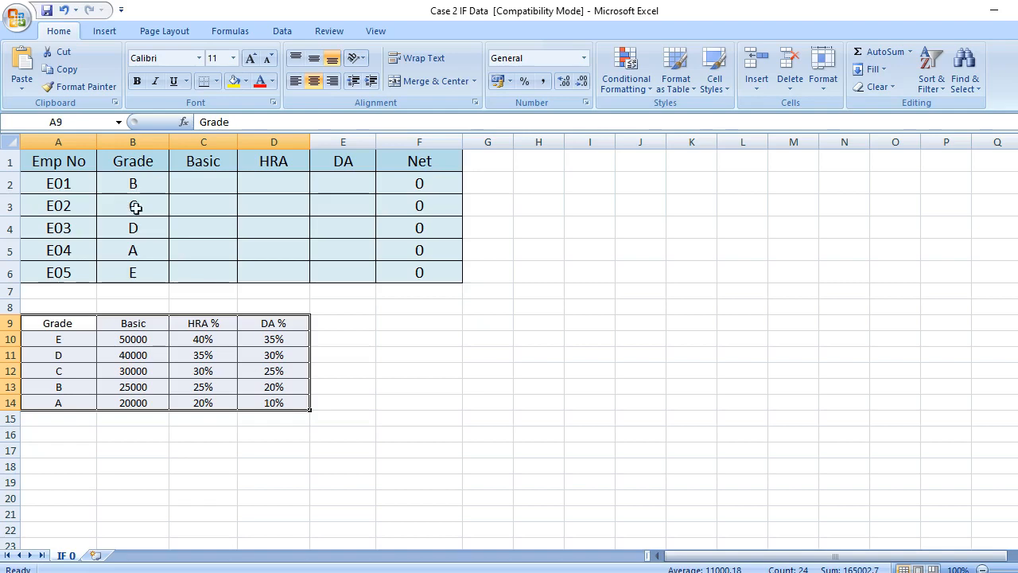
{"action": "left_click", "coordinate": [119, 153]}
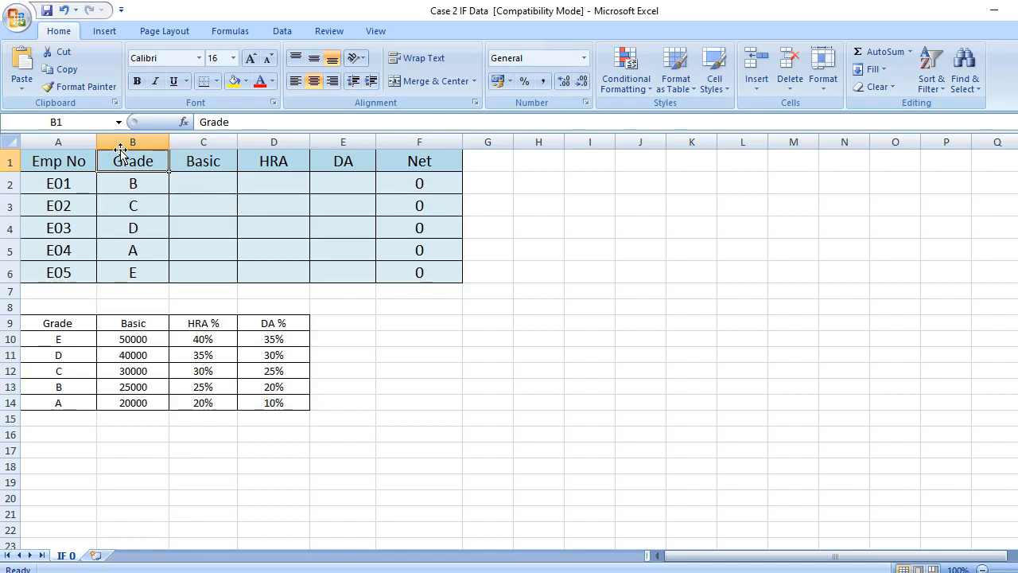
{"action": "left_click", "coordinate": [208, 187]}
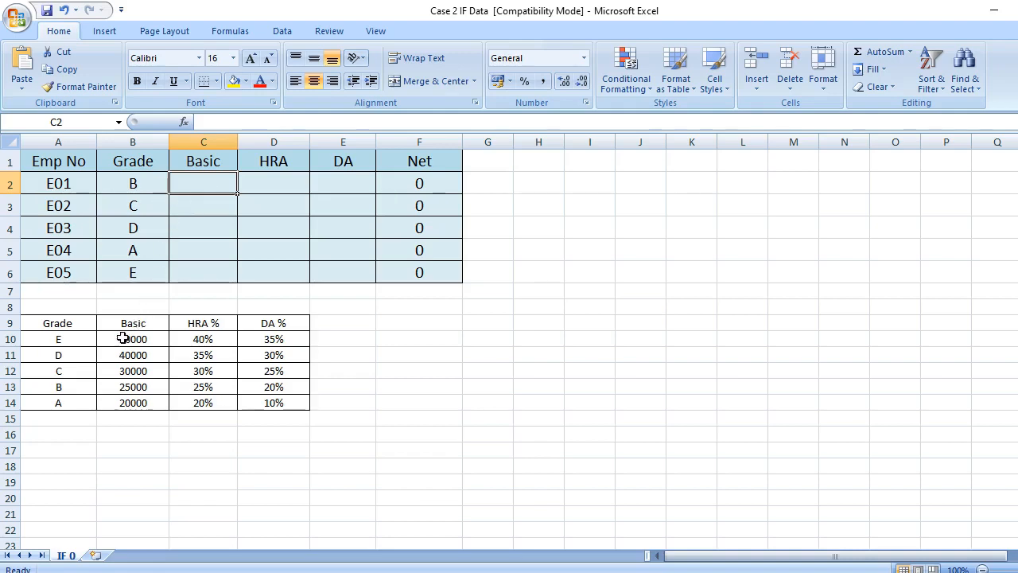
{"action": "left_click", "coordinate": [81, 338]}
{"action": "left_click_drag", "start_coordinate": [80, 338], "coordinate": [64, 404]}
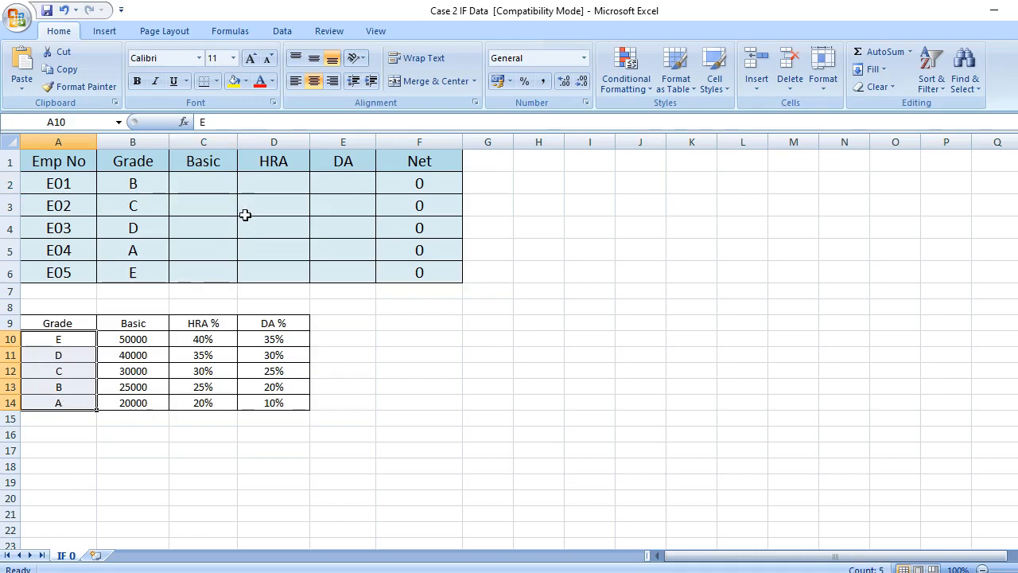
- Begin an IF formula in C2 that tests whether B2 equals "a" and returns 20000 if true
{"action": "left_click", "coordinate": [208, 182]}
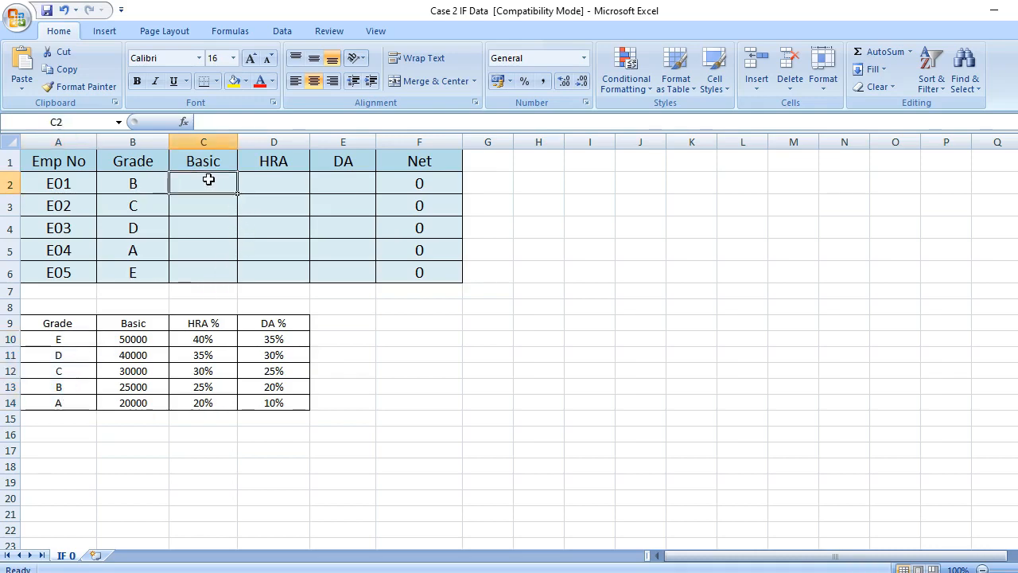
{"action": "type", "text": "+"}
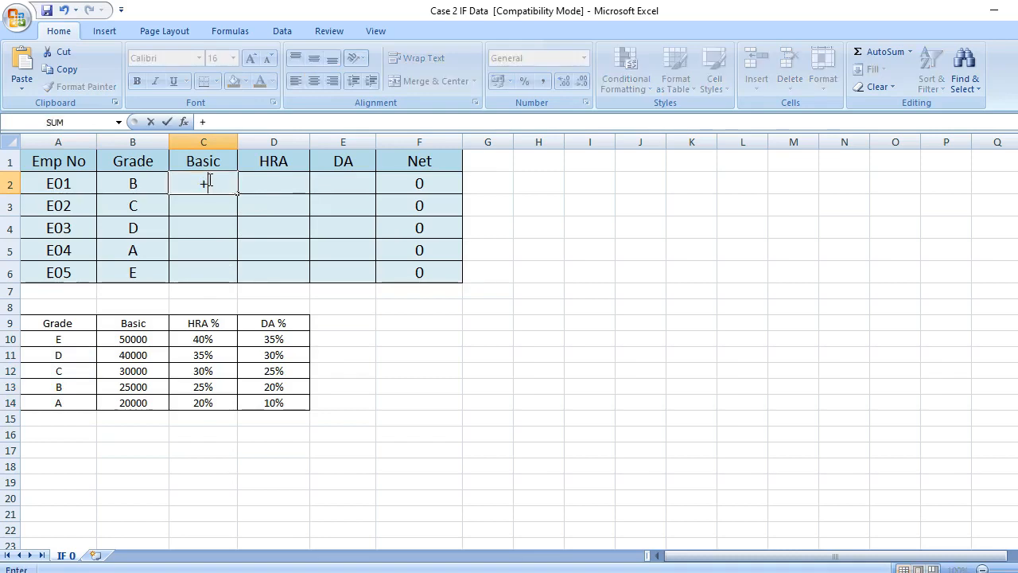
{"action": "type", "text": "if("}
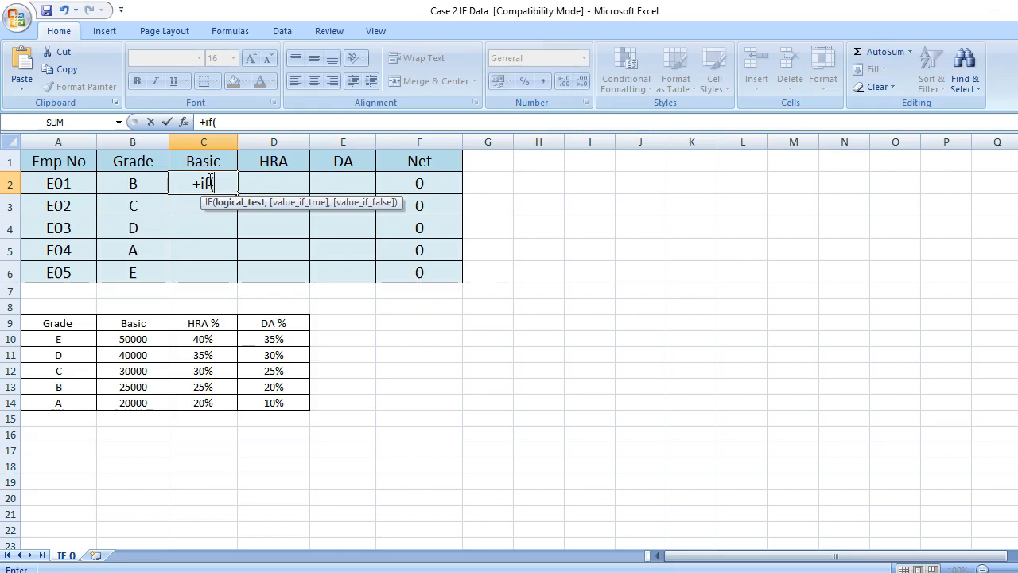
{"action": "left_click", "coordinate": [146, 182]}
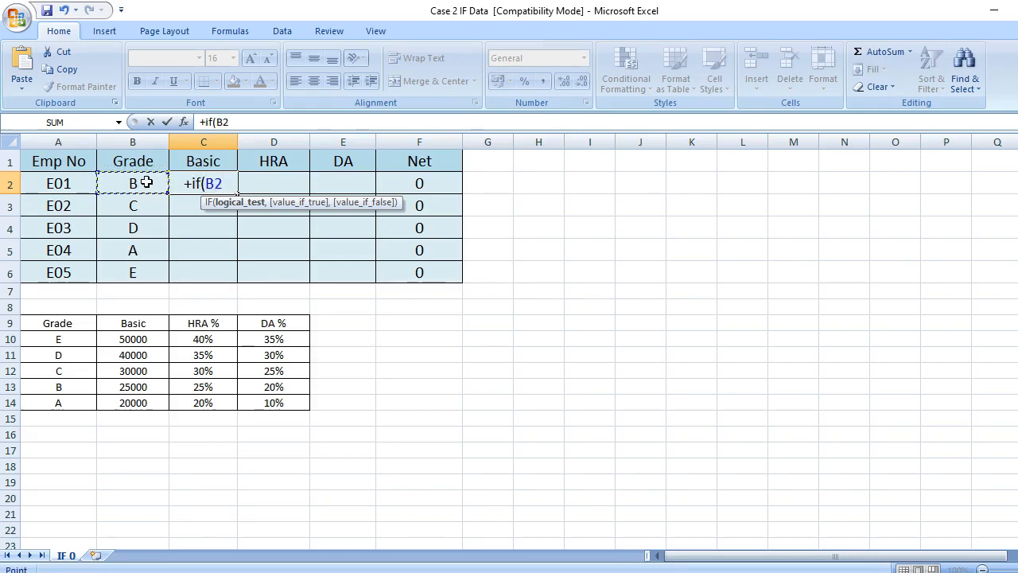
{"action": "type", "text": "=\"a"}
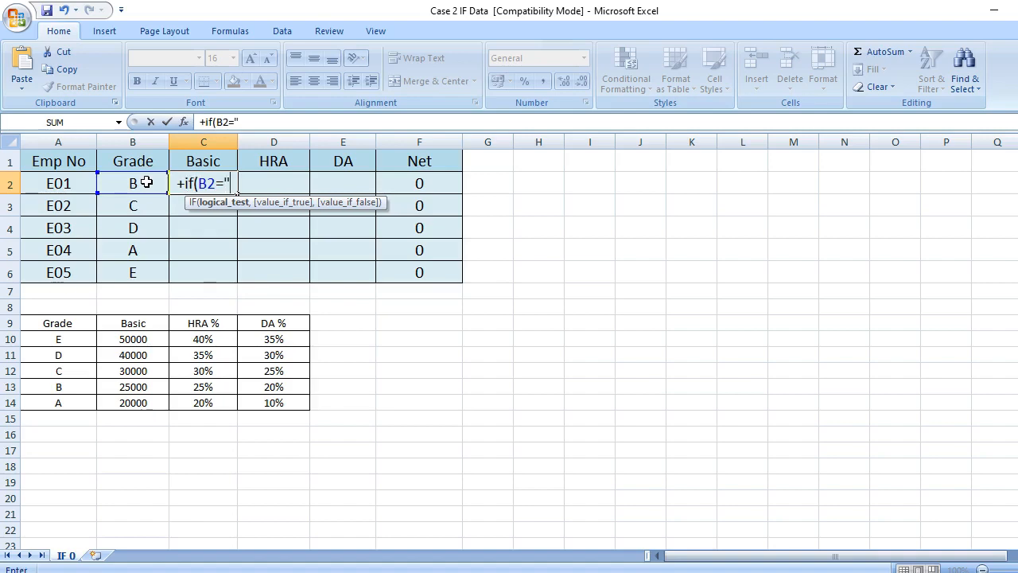
{"action": "type", "text": "\""}
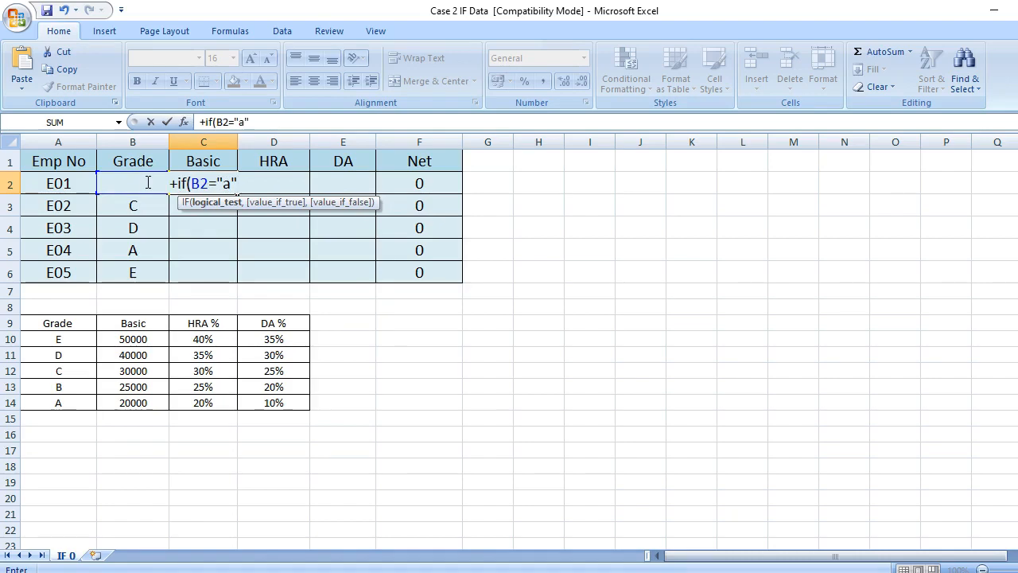
{"action": "type", "text": ","}
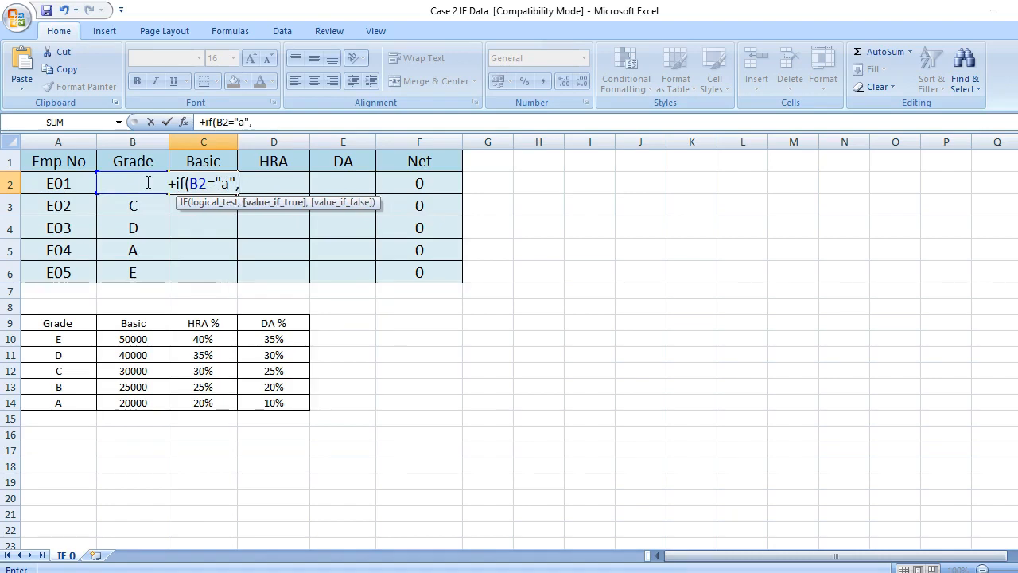
{"action": "type", "text": "20"}
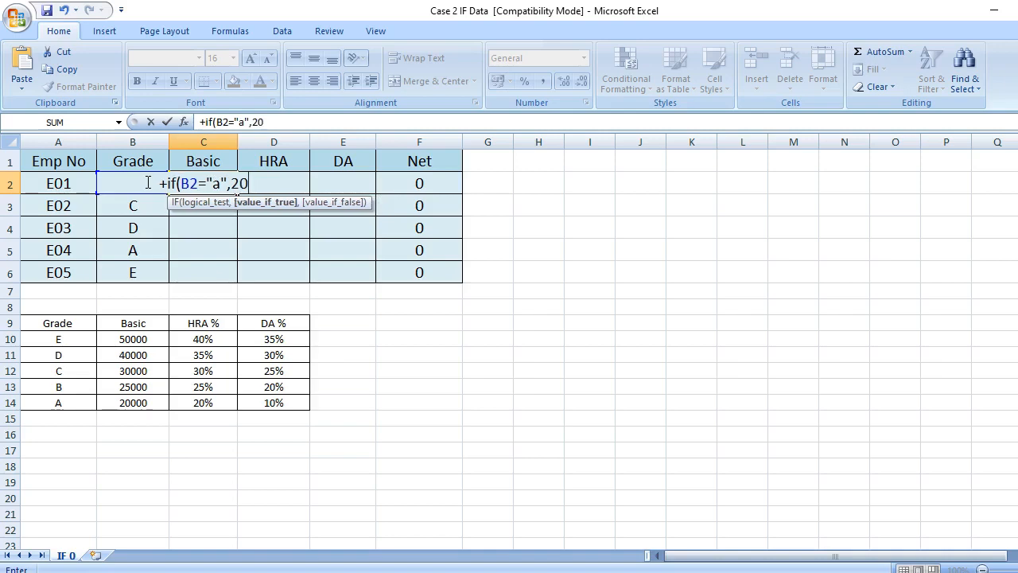
{"action": "type", "text": "000"}
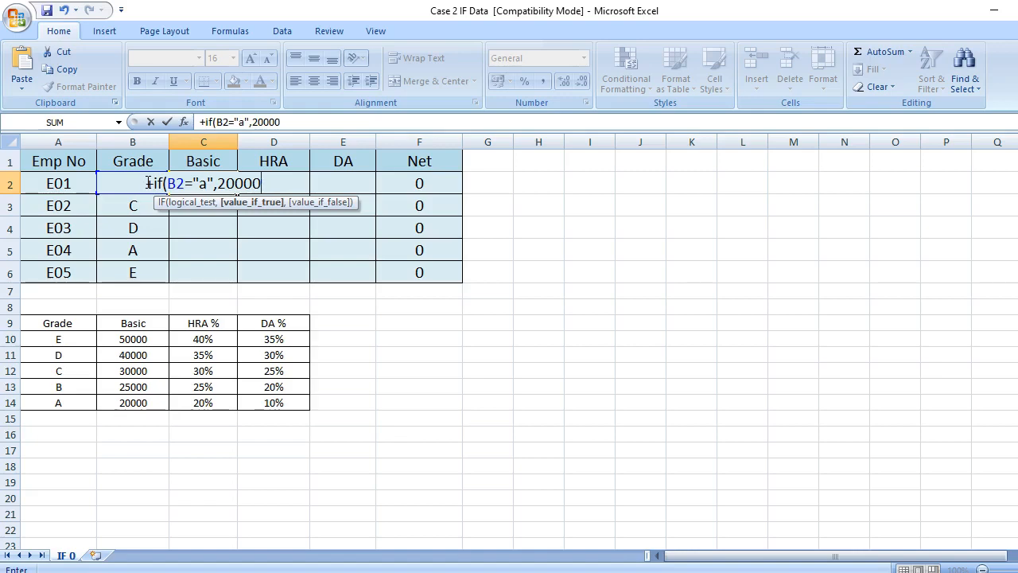
{"action": "type", "text": ","}
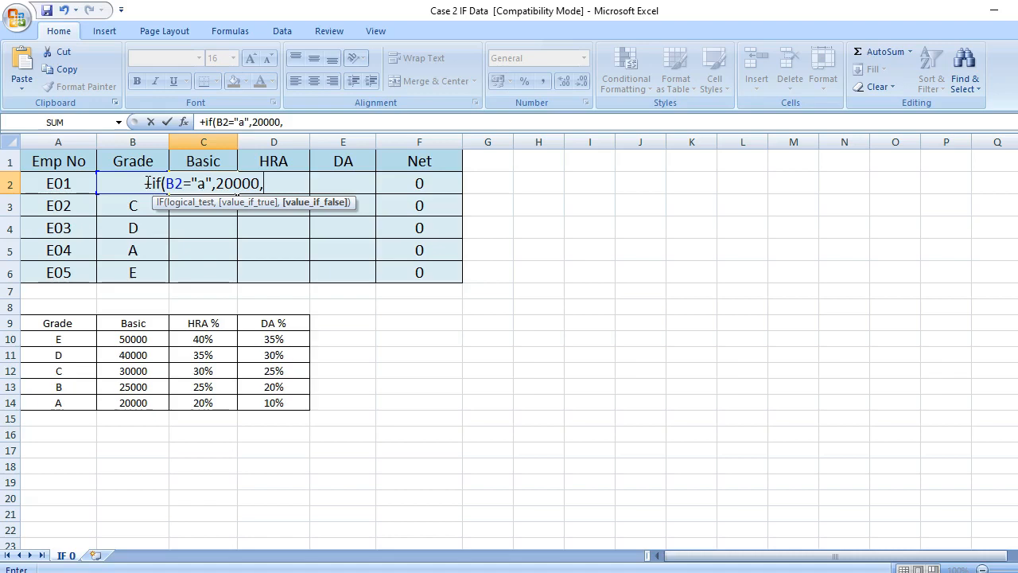
- Nest a second IF in the C2 formula that returns 25000 when b2 equals "b"
{"action": "type", "text": "if("}
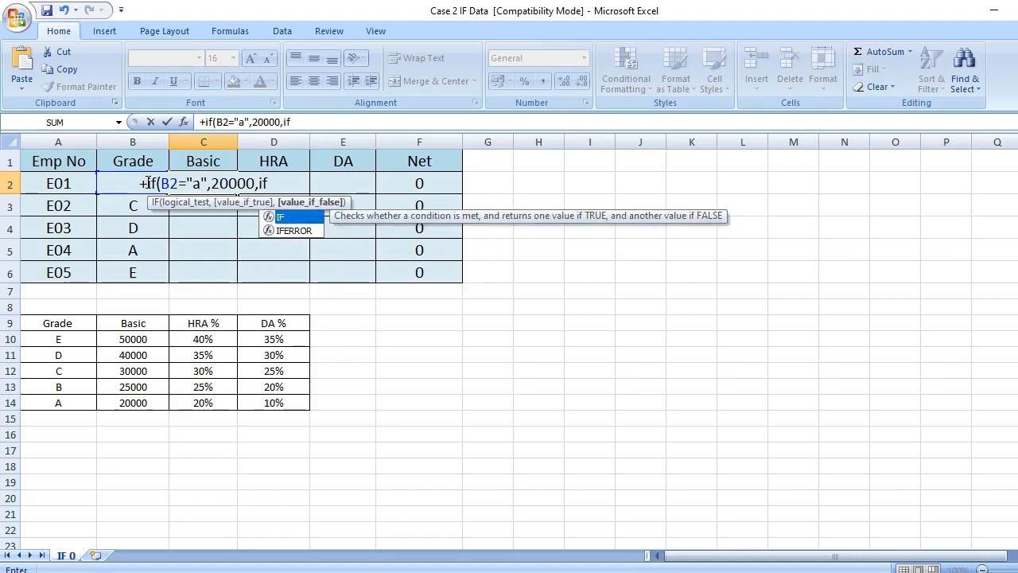
{"action": "type", "text": "b"}
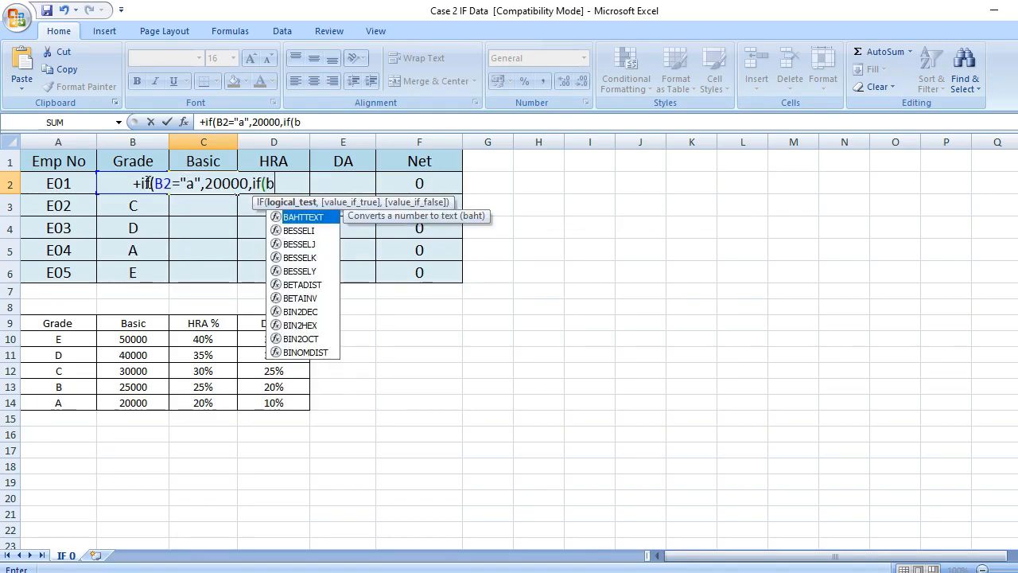
{"action": "type", "text": "2=\"b"}
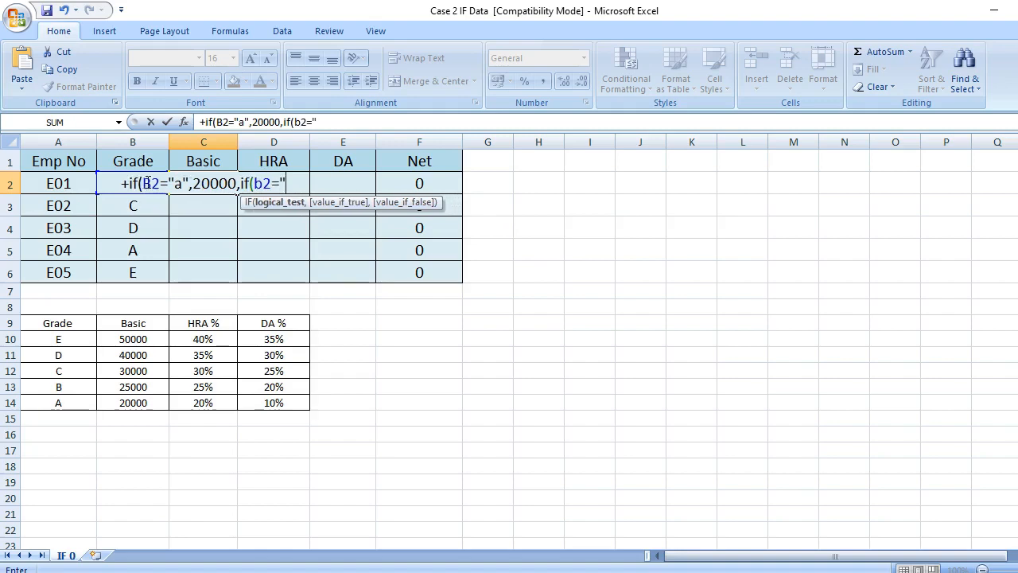
{"action": "type", "text": "\""}
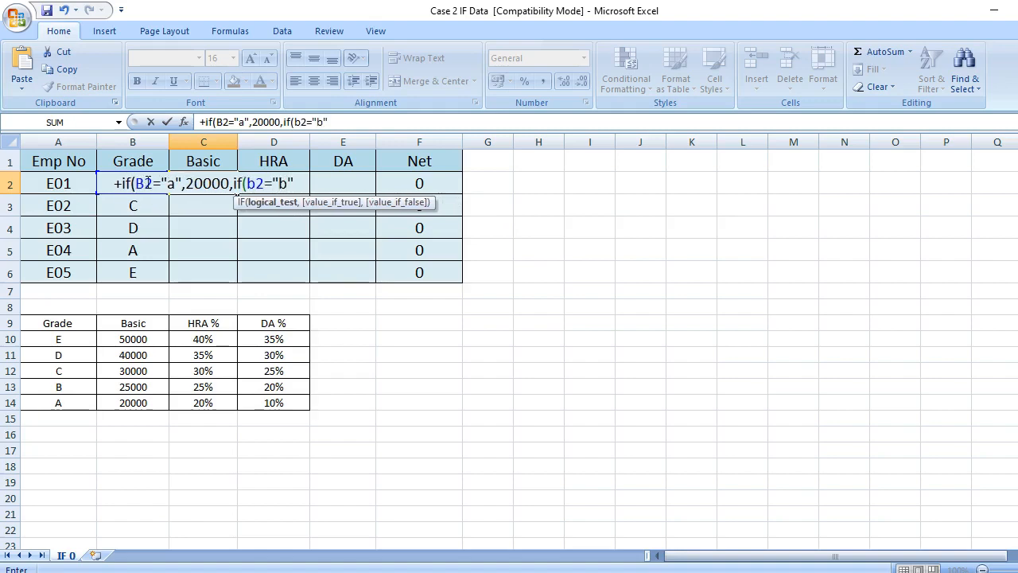
{"action": "type", "text": ",25"}
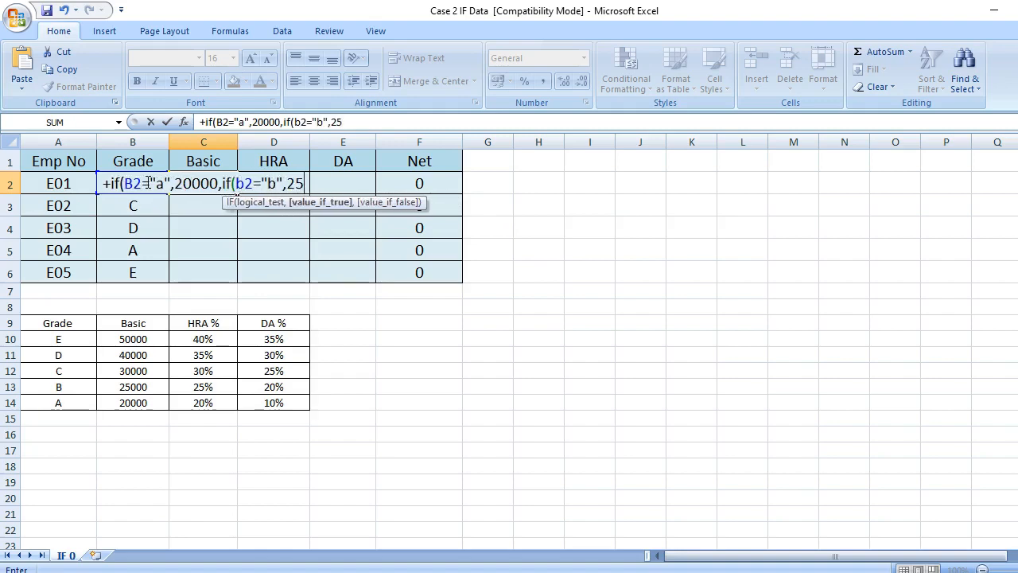
{"action": "type", "text": "000,"}
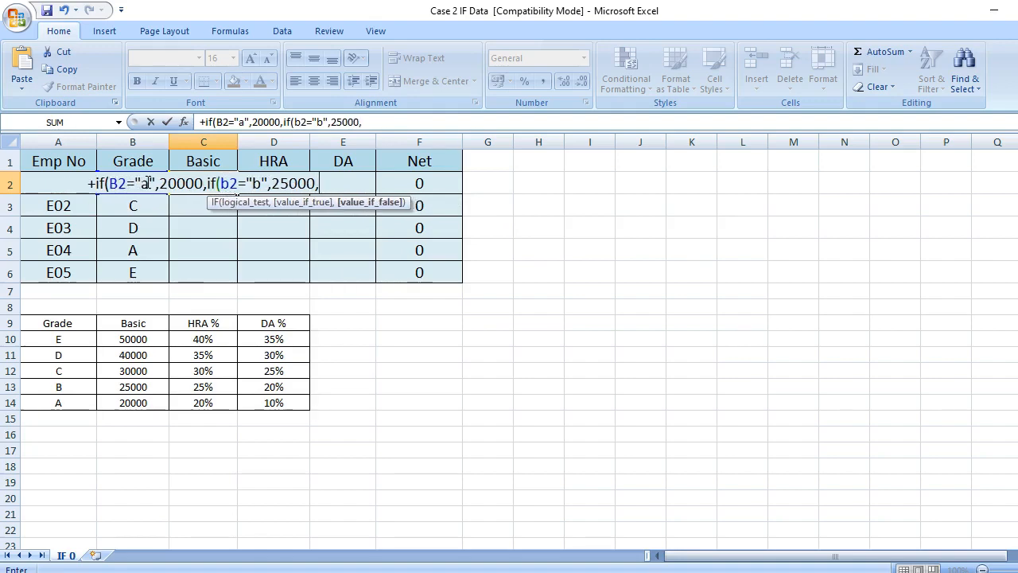
- Nest a third IF in the C2 formula that returns 30000 when b2 equals "c"
{"action": "type", "text": "if("}
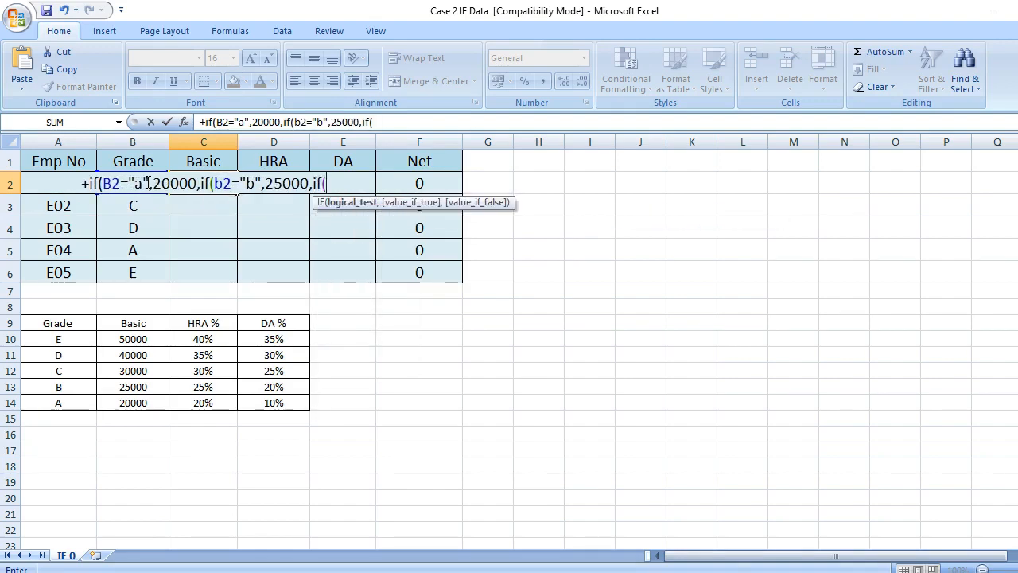
{"action": "type", "text": "b2="}
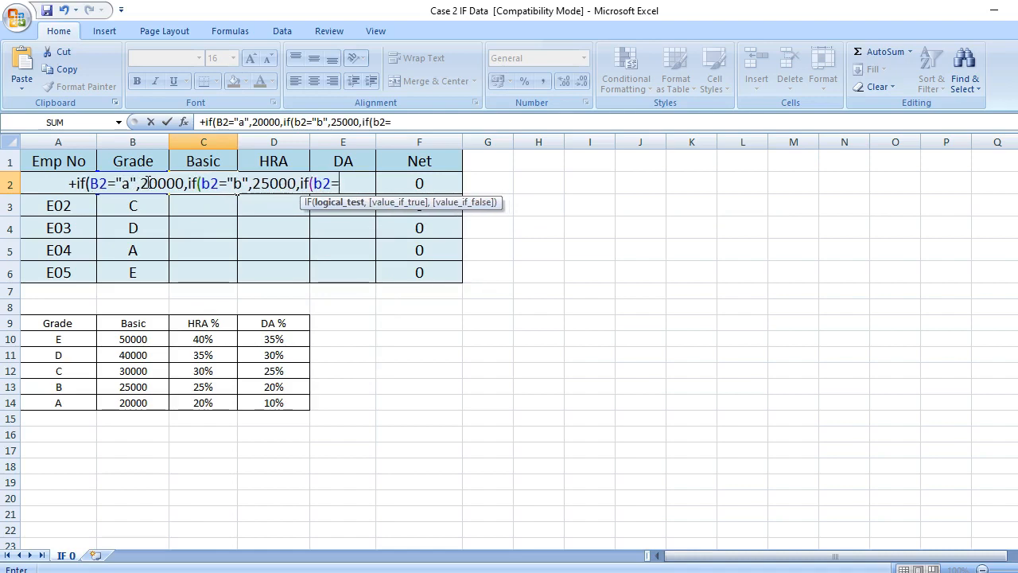
{"action": "type", "text": "\"c"}
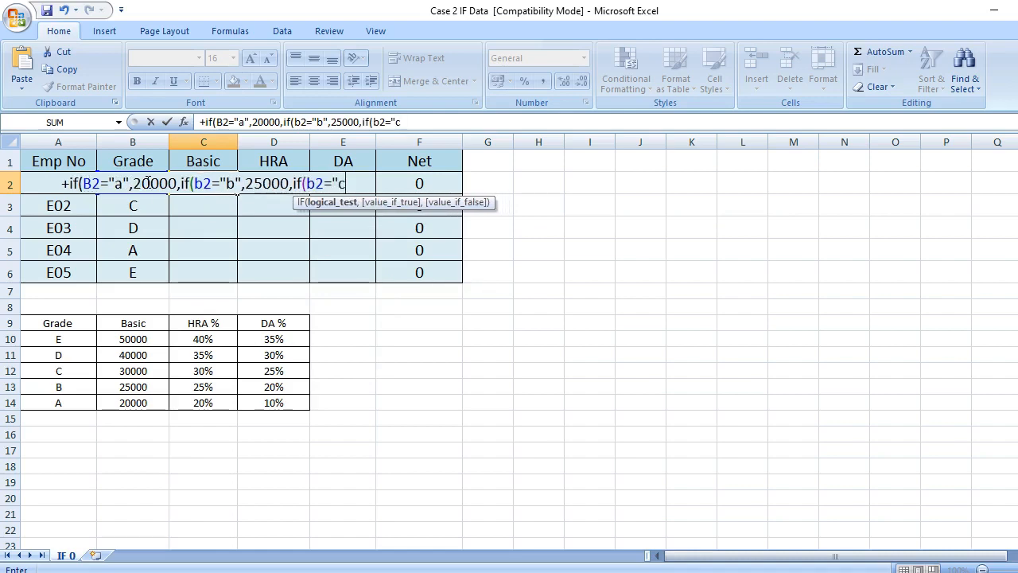
{"action": "type", "text": "\","}
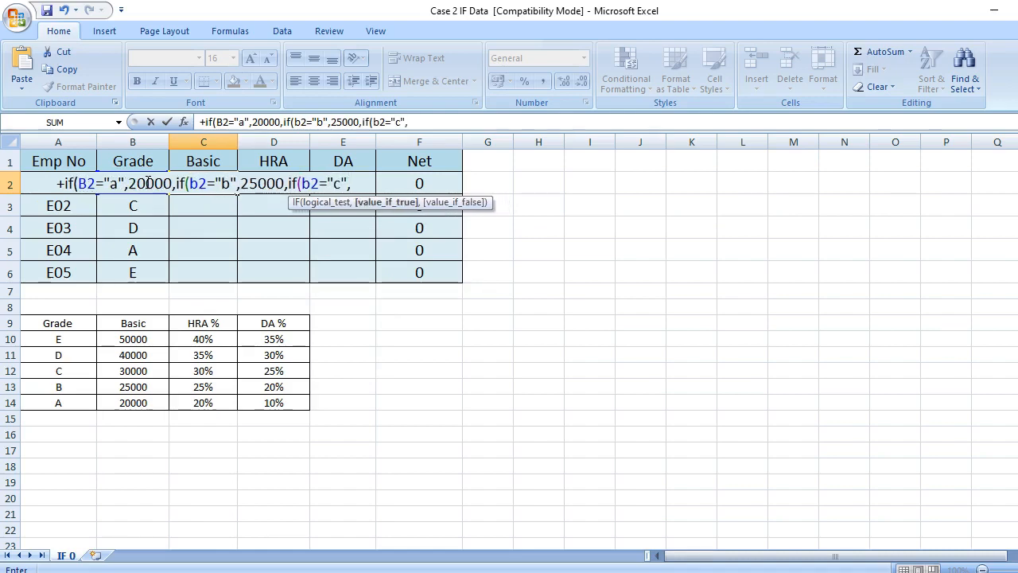
{"action": "type", "text": "30000"}
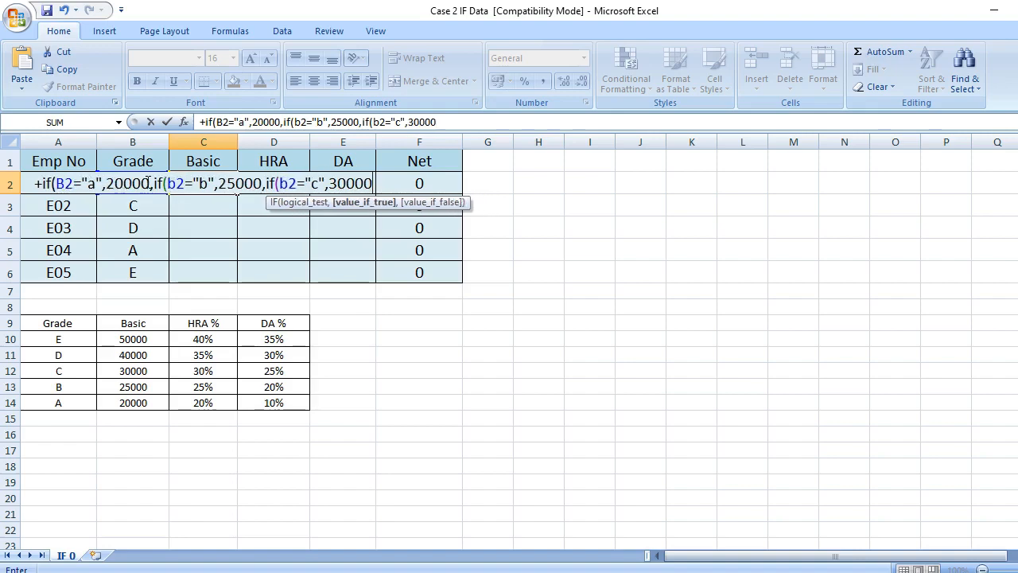
- Nest a fourth IF in the C2 formula that returns 40000 when b2 equals "d"
{"action": "type", "text": ",i"}
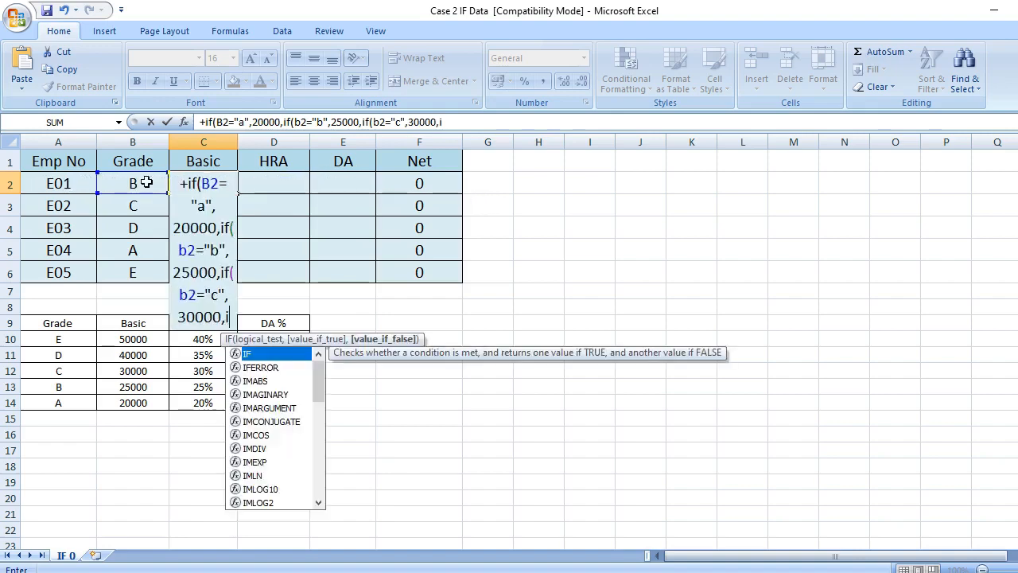
{"action": "type", "text": "f(b2"}
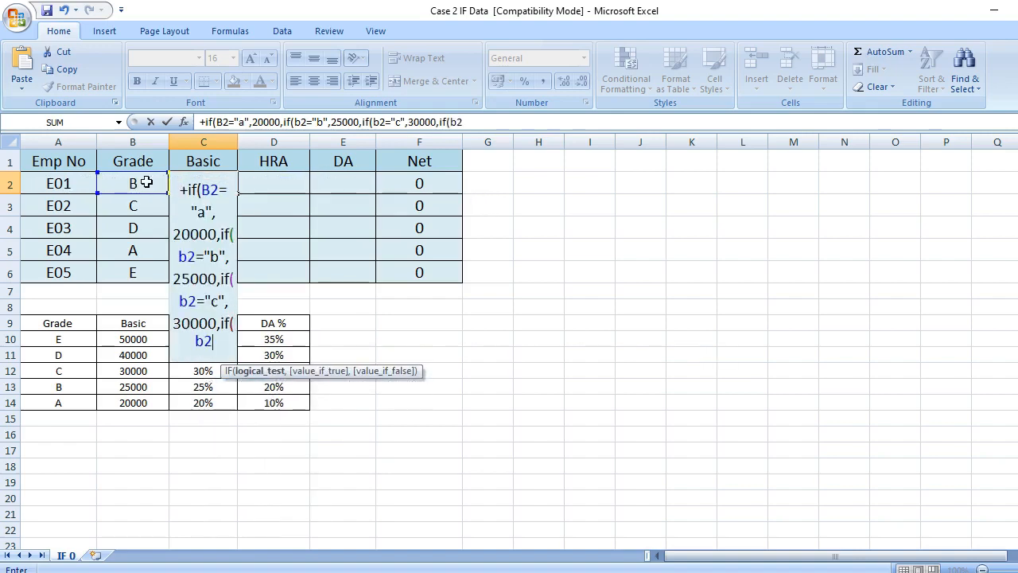
{"action": "type", "text": "=\""}
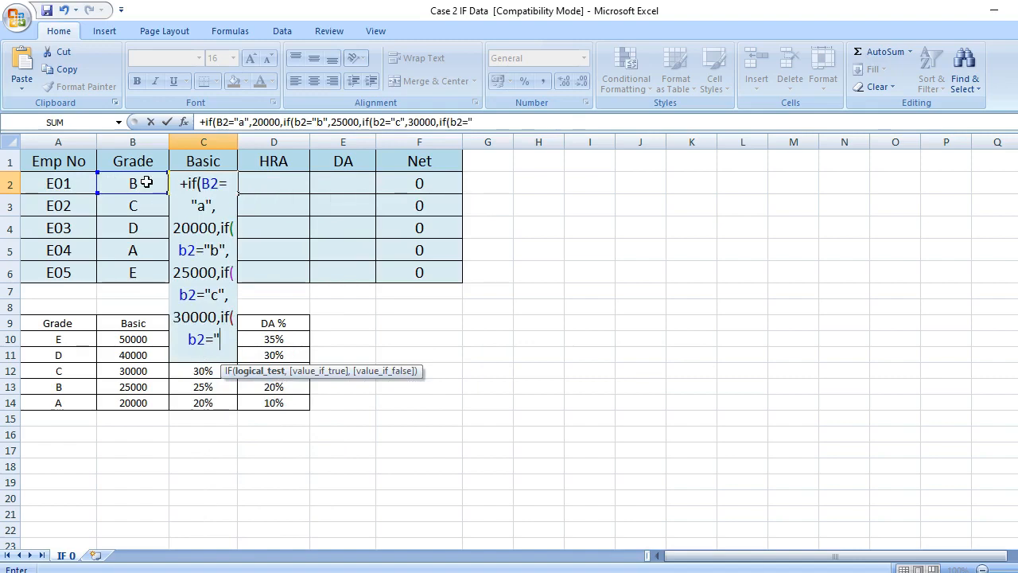
{"action": "type", "text": "d\","}
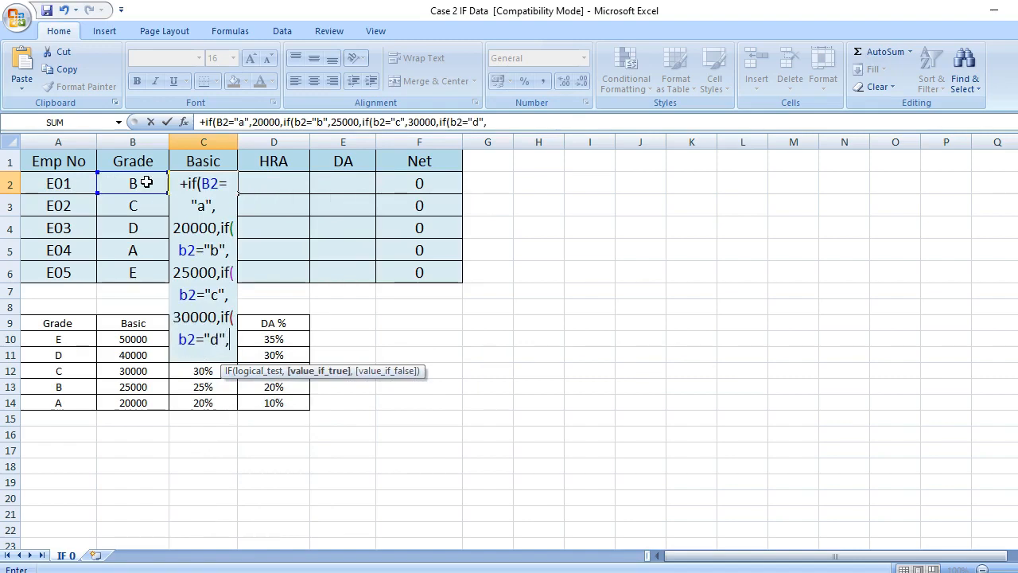
{"action": "type", "text": "4"}
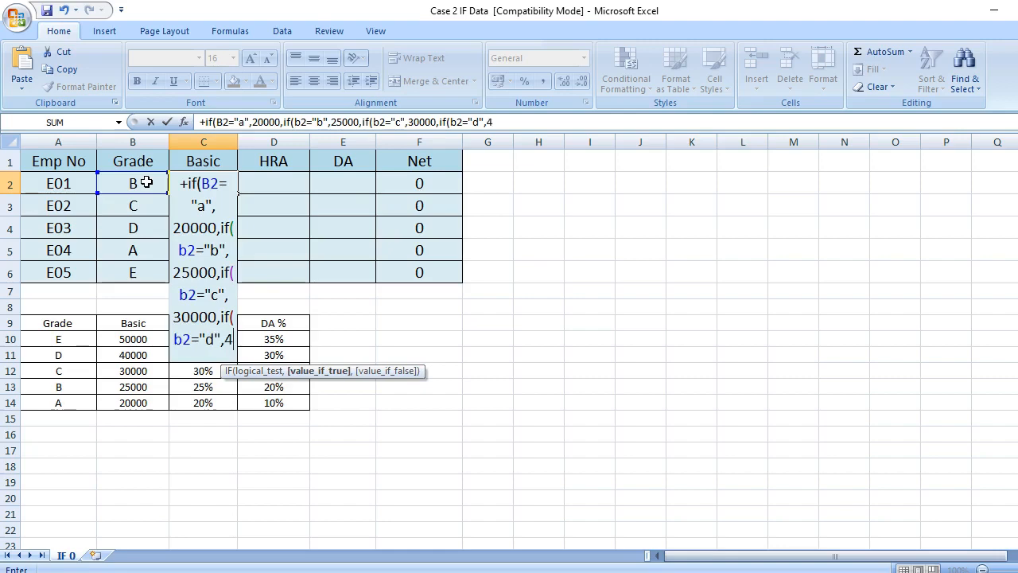
{"action": "type", "text": "0000"}
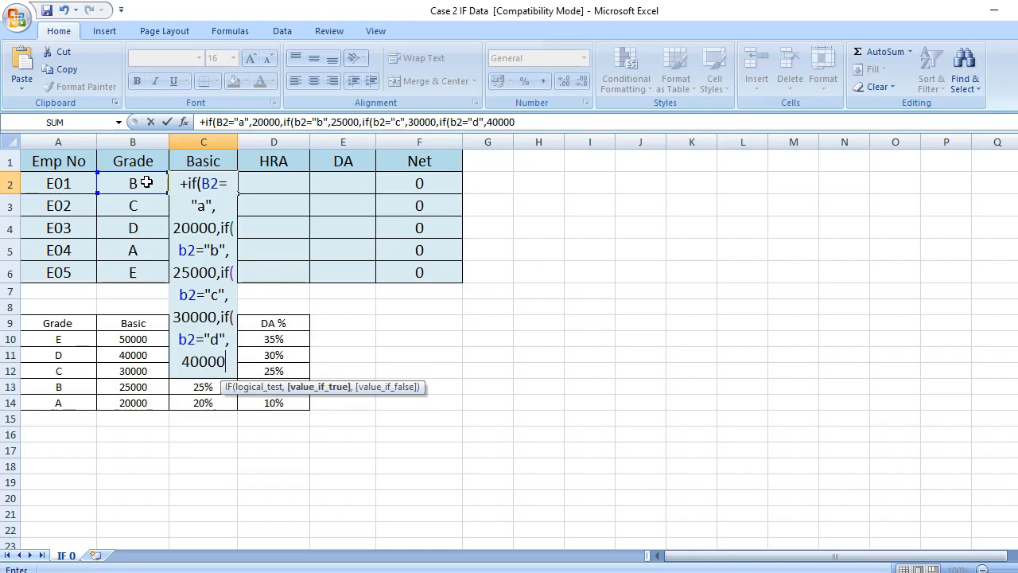
{"action": "type", "text": ","}
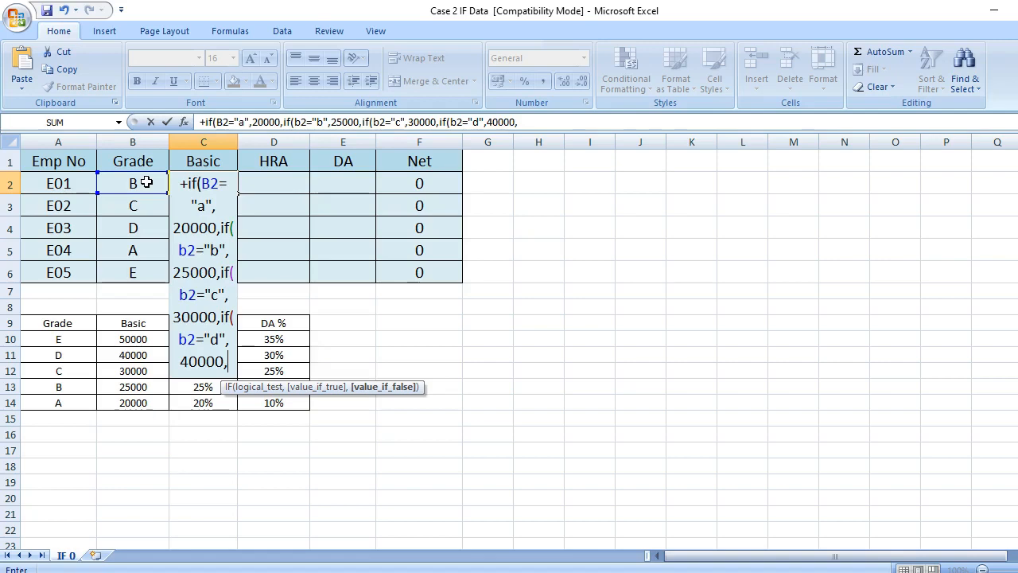
- Complete the nested IF formula in C2 with 50000 as the final fallback value and fill it down through C6
{"action": "type", "text": "50"}
{"action": "type", "text": "000)"}
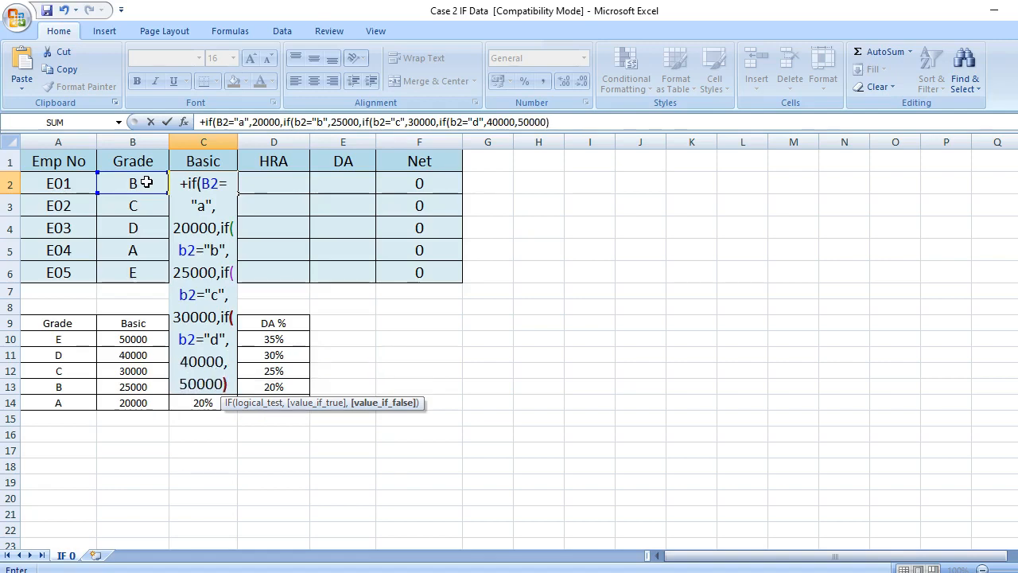
{"action": "key", "text": "Return"}
{"action": "key", "text": "Return"}
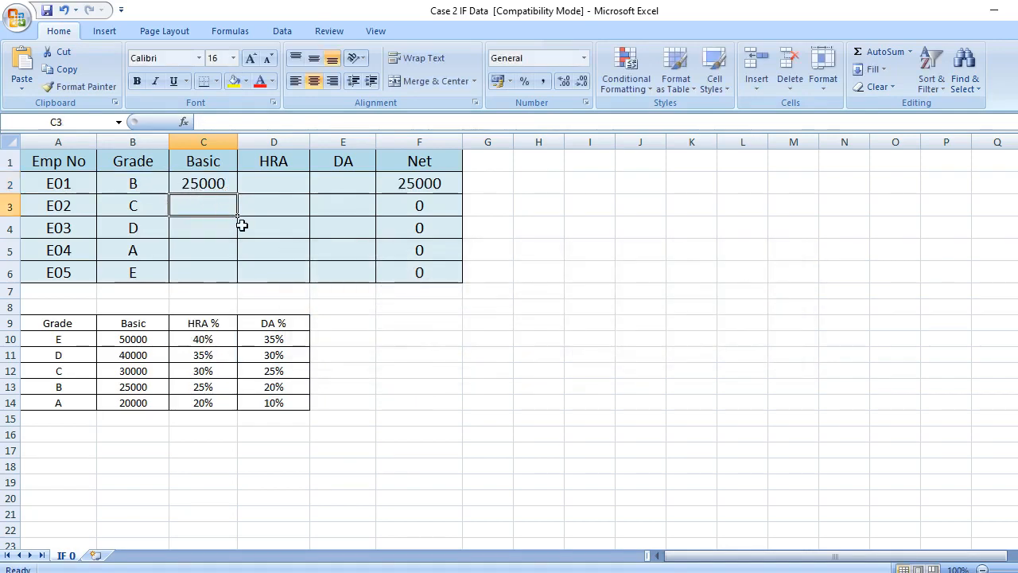
{"action": "left_click", "coordinate": [216, 184]}
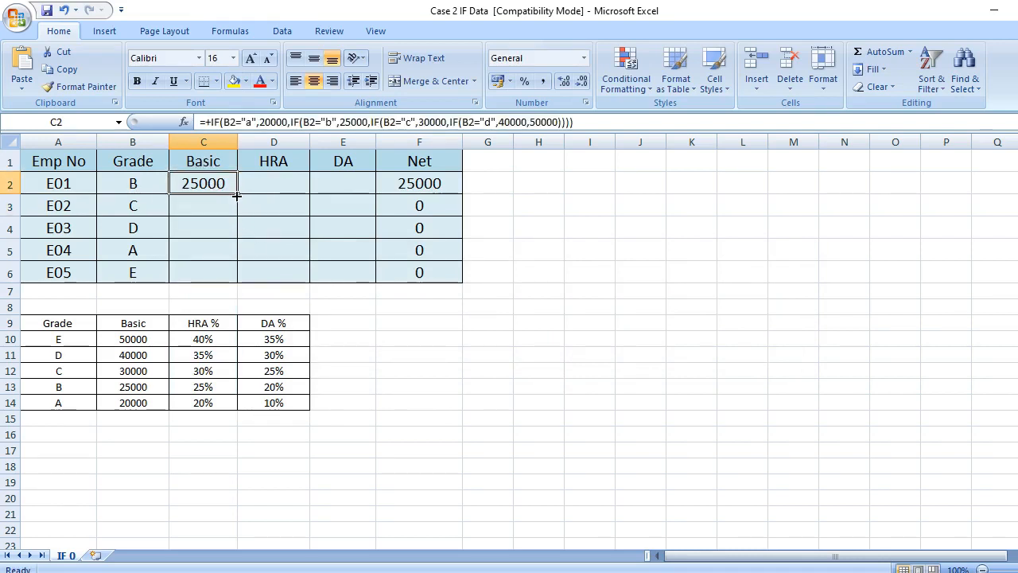
{"action": "left_click_drag", "start_coordinate": [236, 193], "coordinate": [228, 282]}
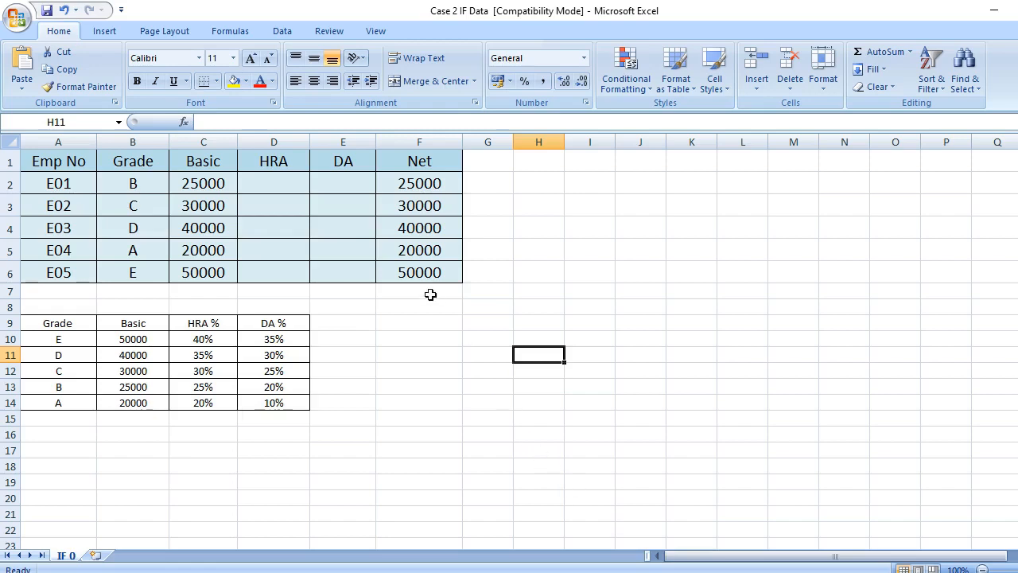
- Begin an IF formula in D2 that tests whether B2 equals "a" and returns B14*C14 if true
{"action": "left_click", "coordinate": [285, 187]}
{"action": "type", "text": "+if("}
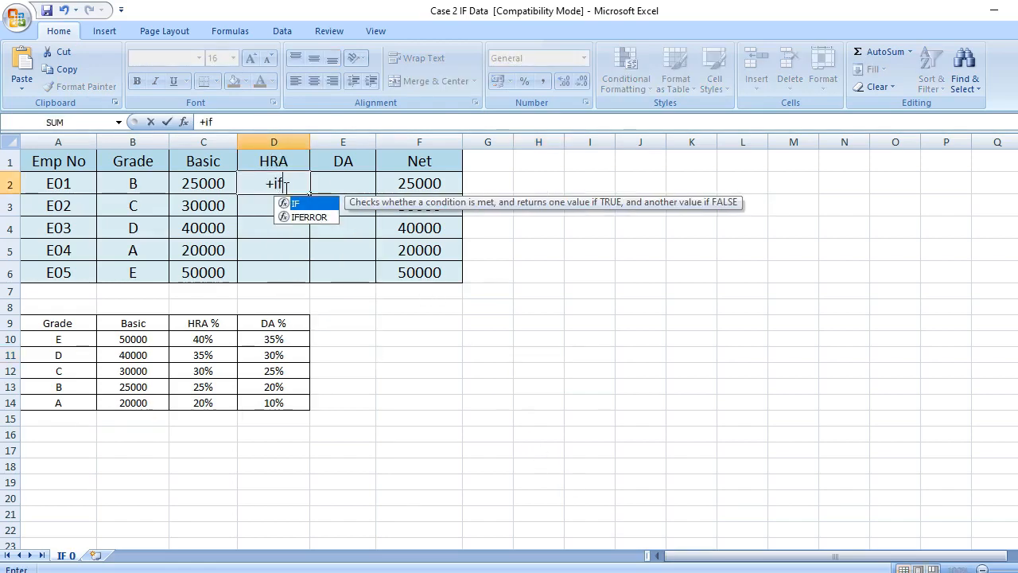
{"action": "left_click", "coordinate": [146, 183]}
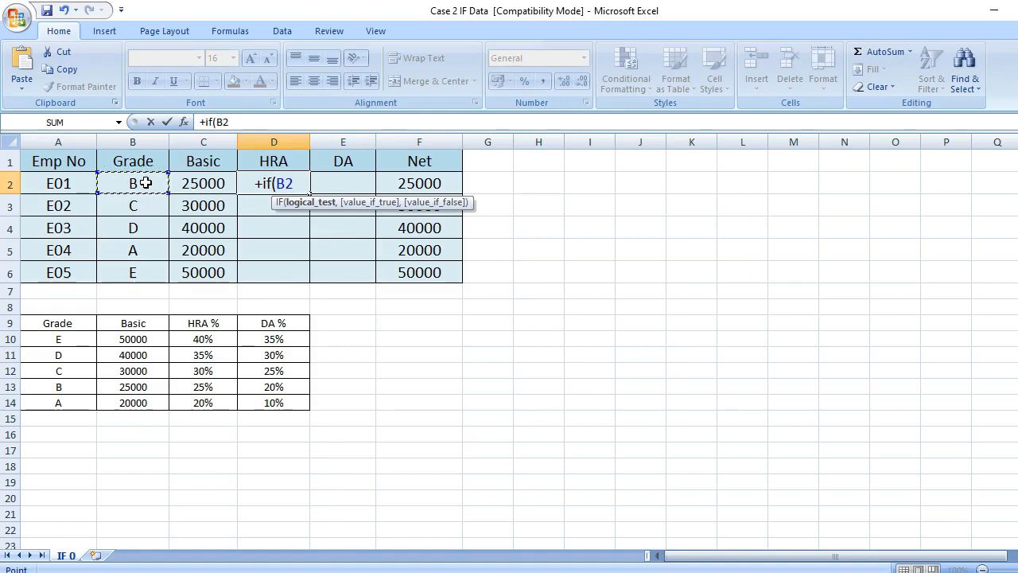
{"action": "type", "text": "="}
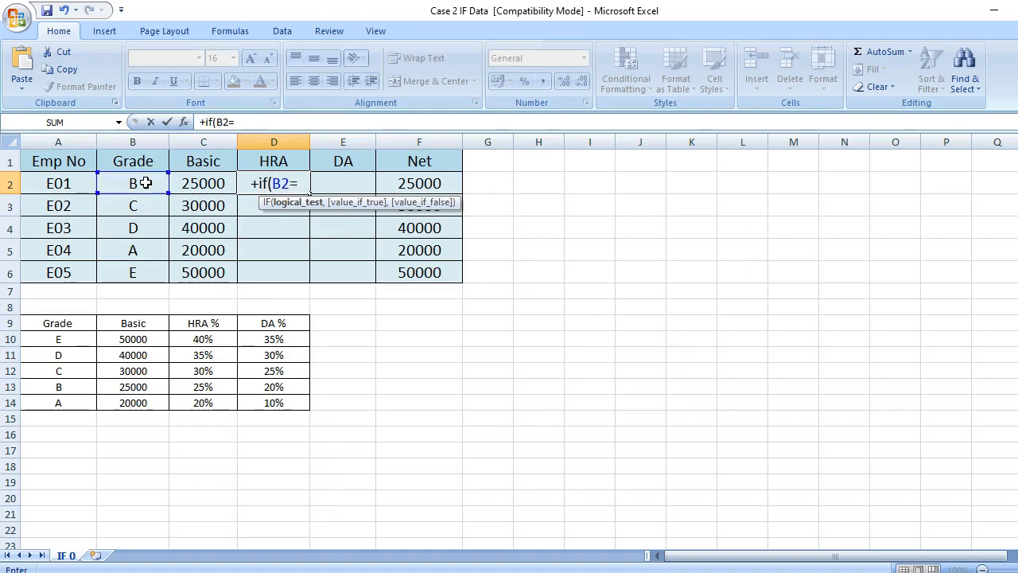
{"action": "type", "text": "\"a"}
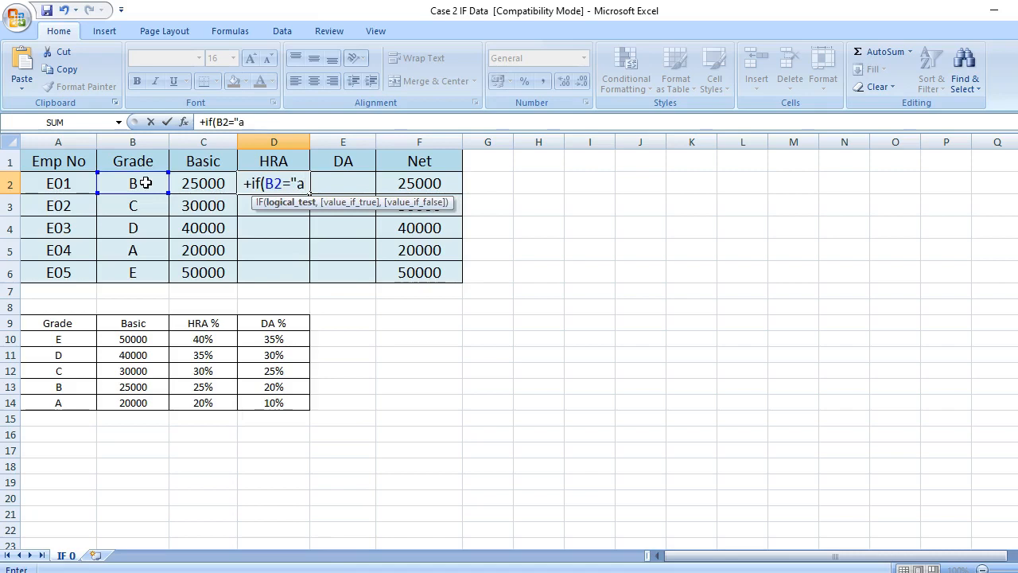
{"action": "type", "text": "\","}
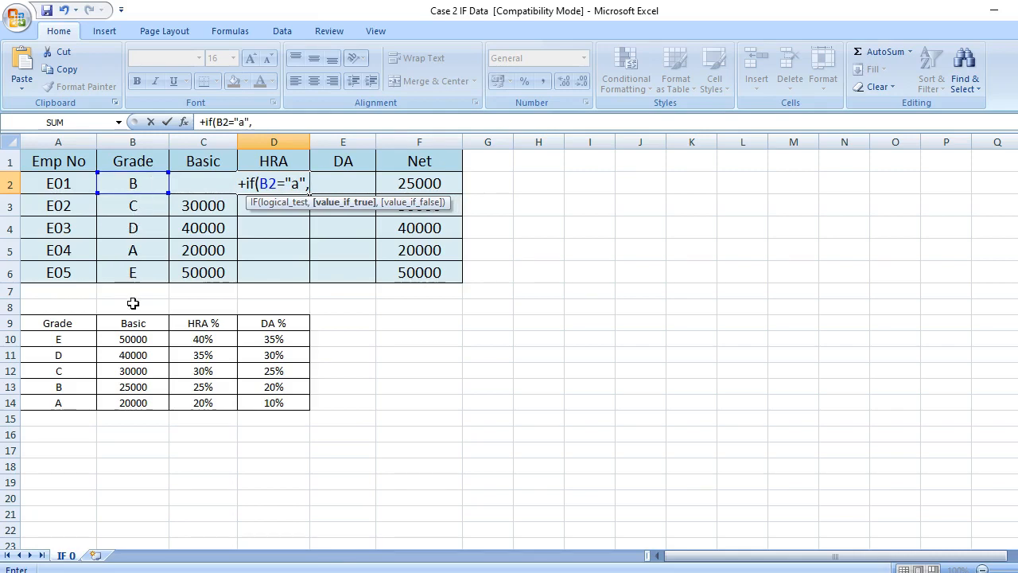
{"action": "left_click", "coordinate": [141, 403]}
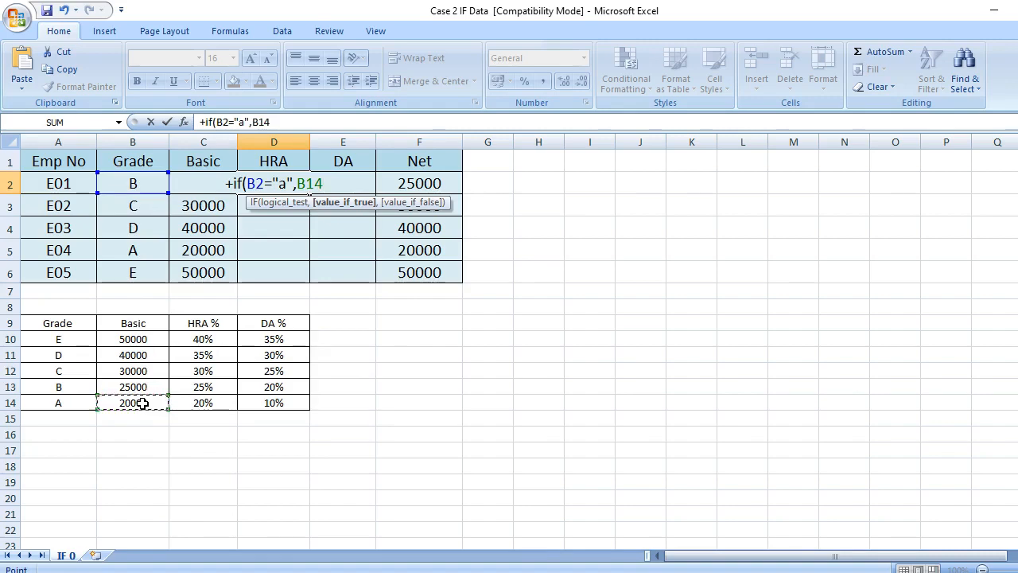
{"action": "type", "text": "*"}
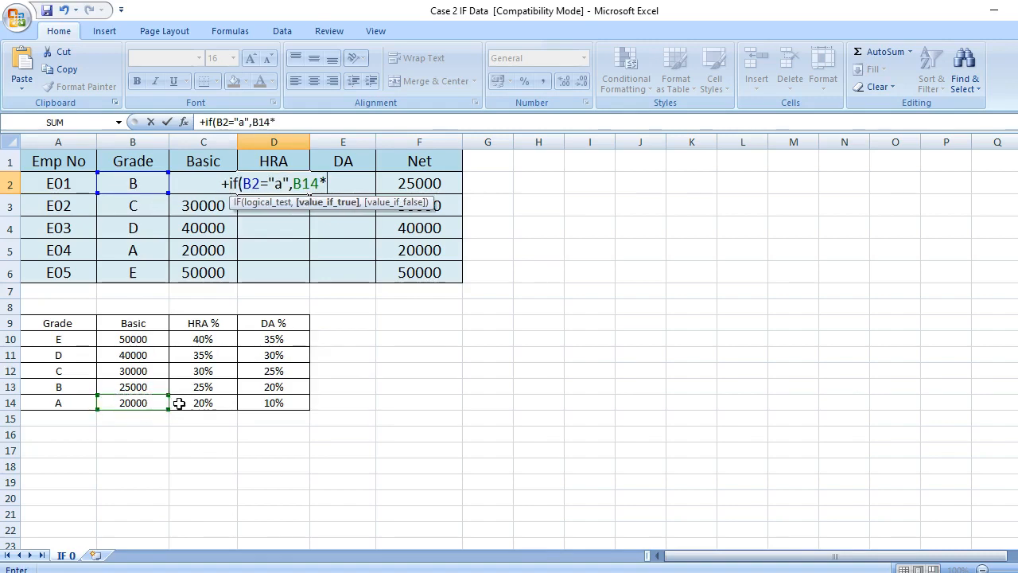
{"action": "left_click", "coordinate": [204, 402]}
- Make the B14 and C14 references in the D2 formula absolute, as $B$14*$C$14
{"action": "left_click", "coordinate": [295, 184]}
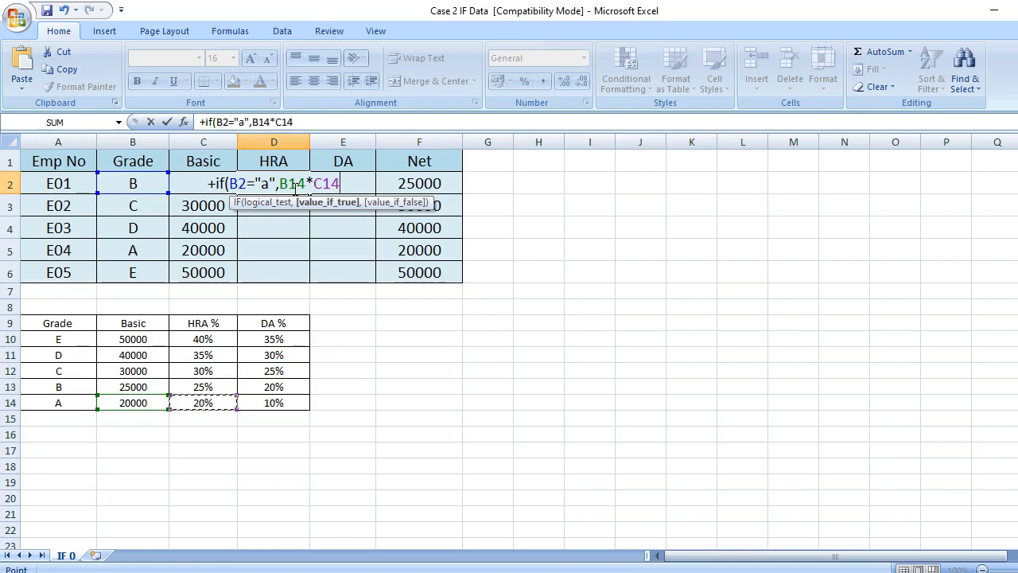
{"action": "key", "text": "F4"}
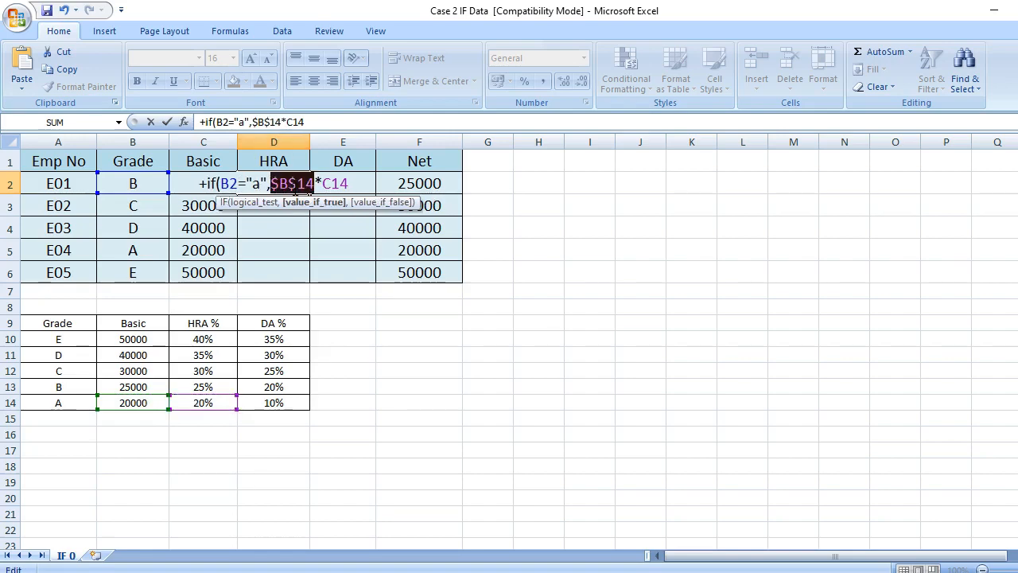
{"action": "left_click", "coordinate": [338, 183]}
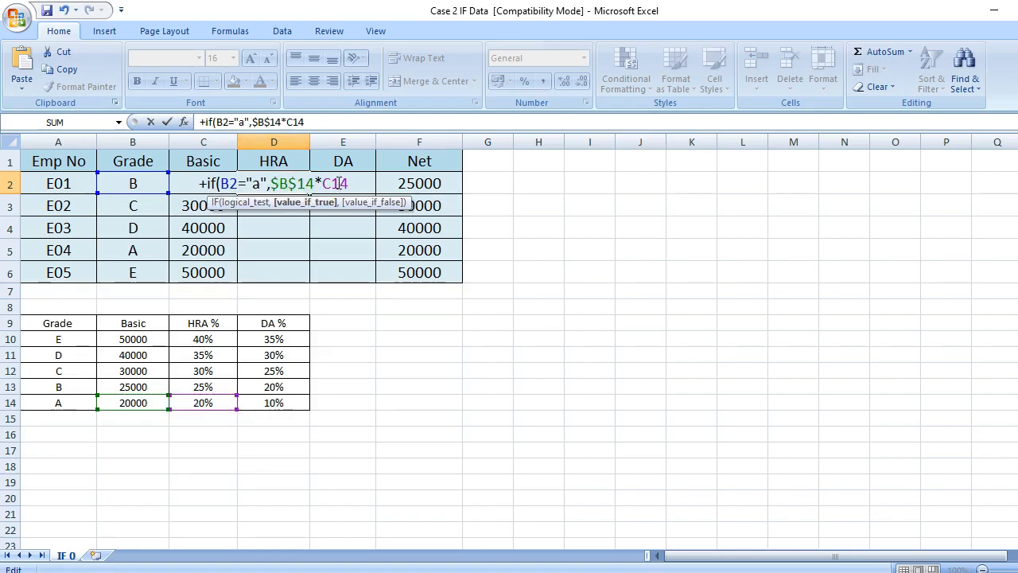
{"action": "key", "text": "F4"}
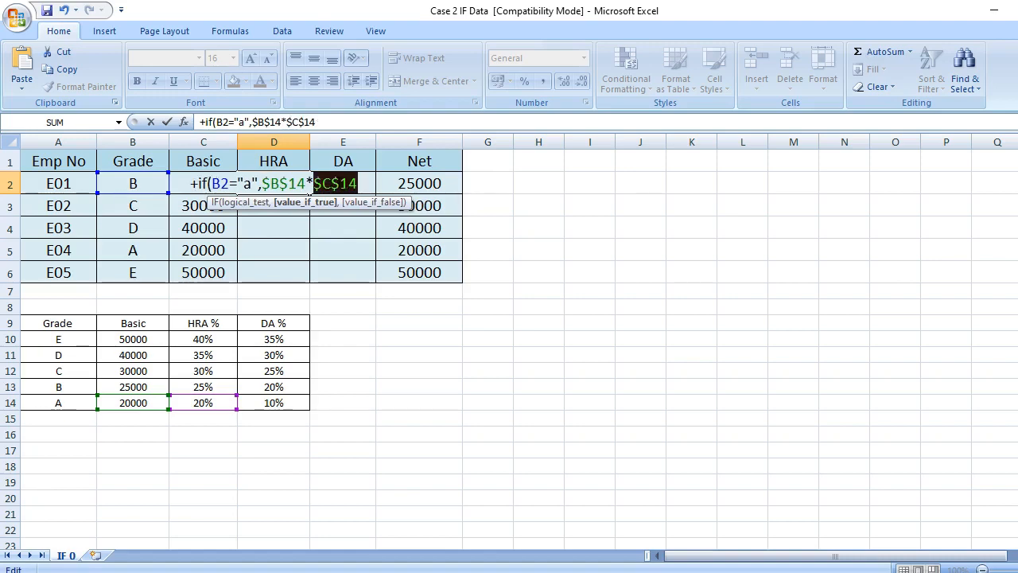
- Nest a second IF in the D2 formula that returns $B$13*$C$13 when b2 equals "b"
{"action": "left_click", "coordinate": [358, 184]}
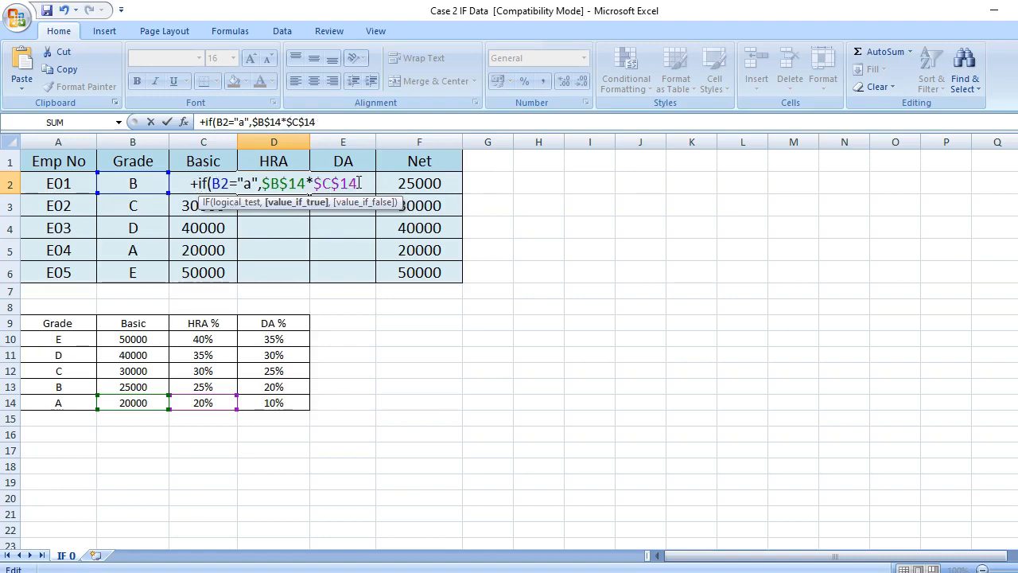
{"action": "type", "text": ","}
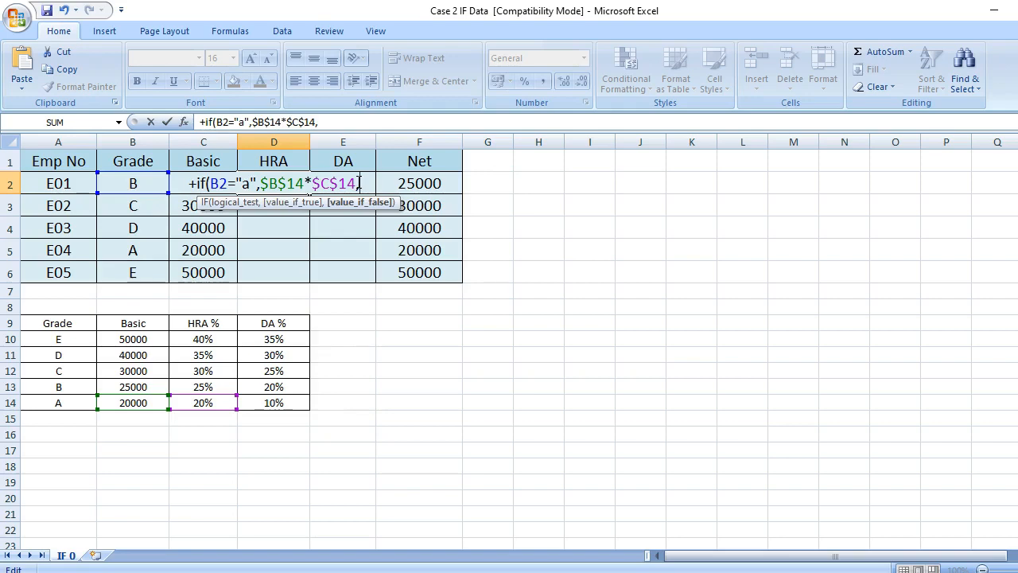
{"action": "type", "text": "if("}
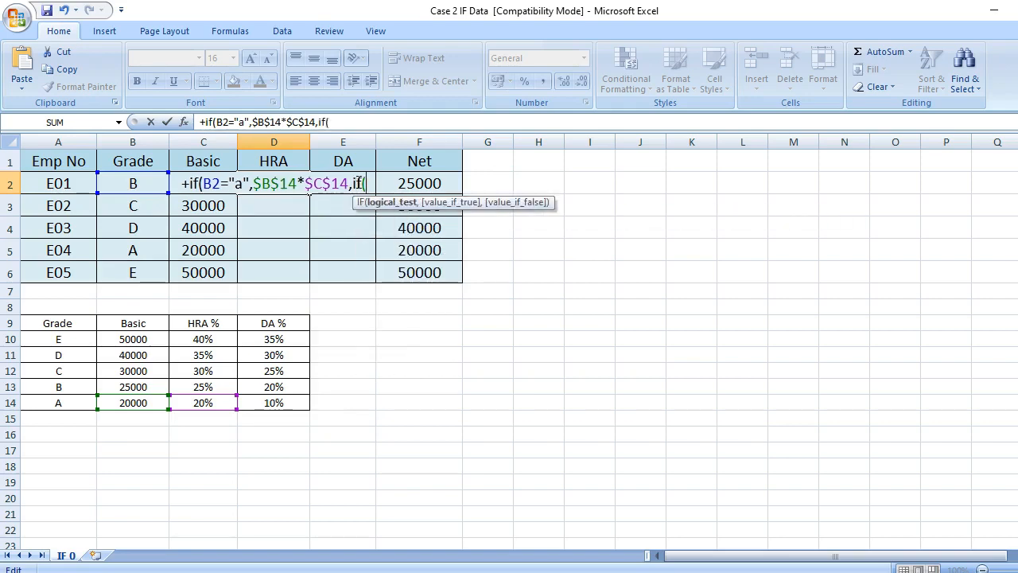
{"action": "type", "text": "b2"}
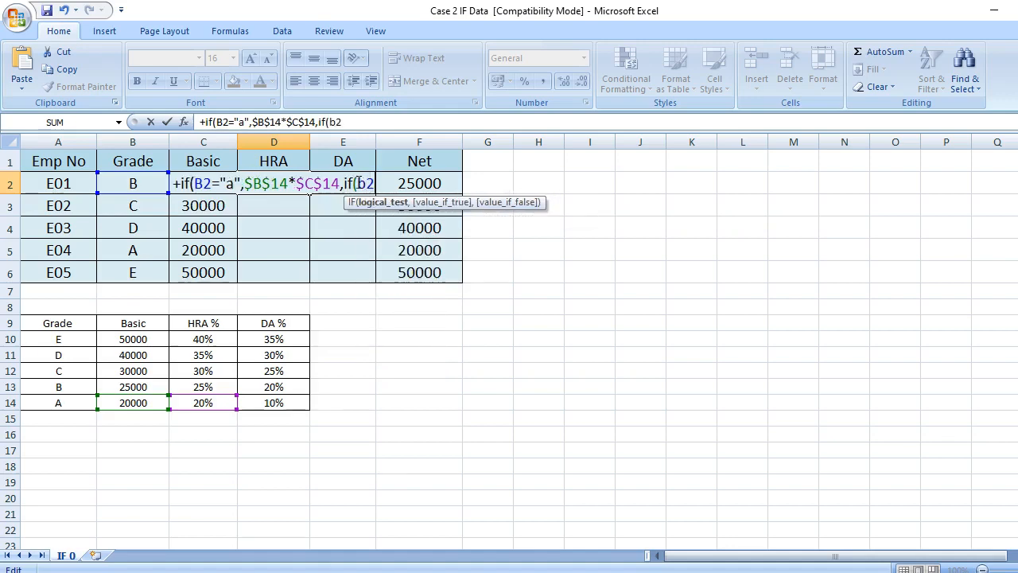
{"action": "type", "text": "=\"b\","}
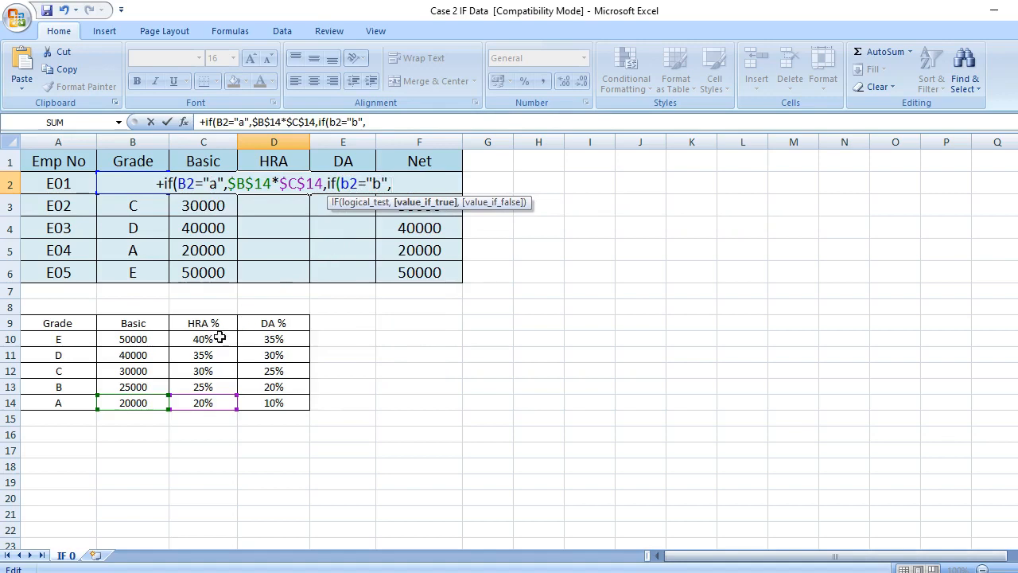
{"action": "type", "text": "*"}
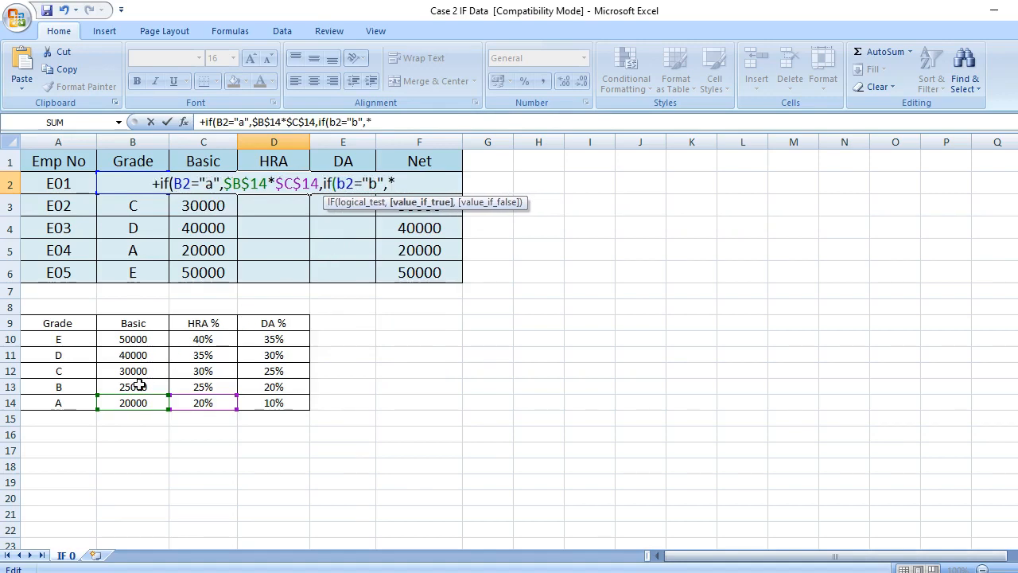
{"action": "key", "text": "BackSpace"}
{"action": "left_click", "coordinate": [139, 386]}
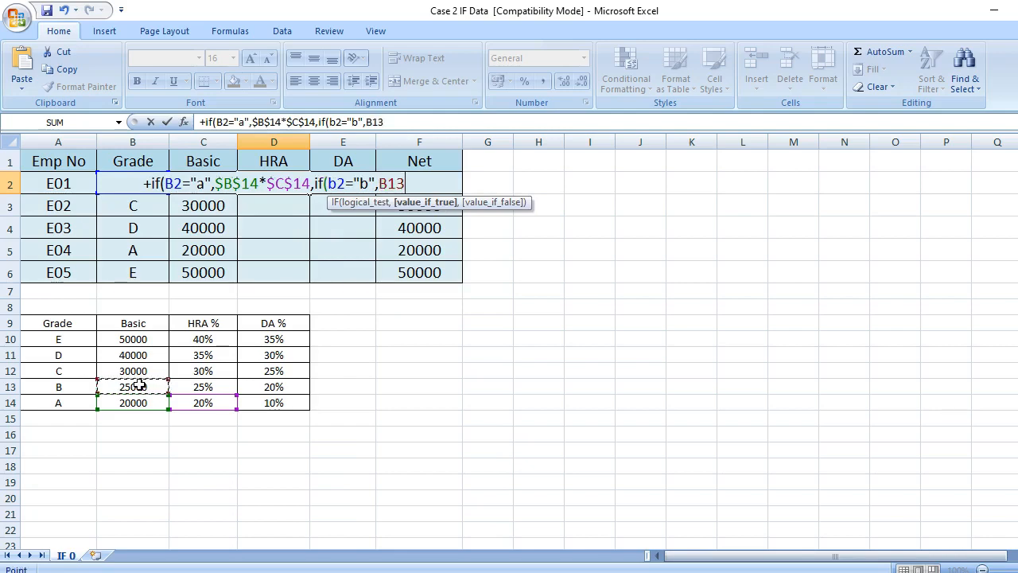
{"action": "type", "text": "*"}
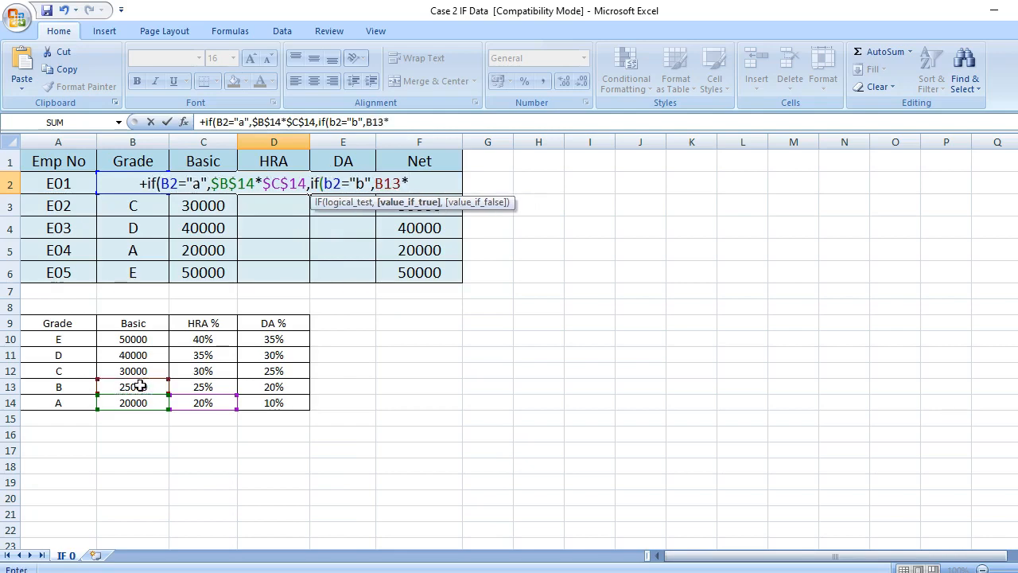
{"action": "left_click", "coordinate": [199, 387]}
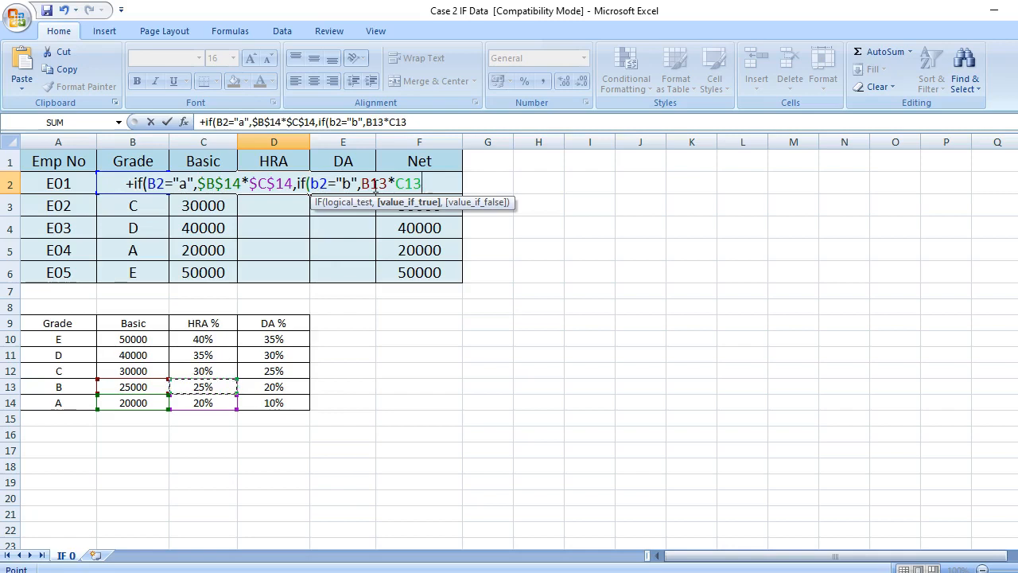
{"action": "key", "text": "F4"}
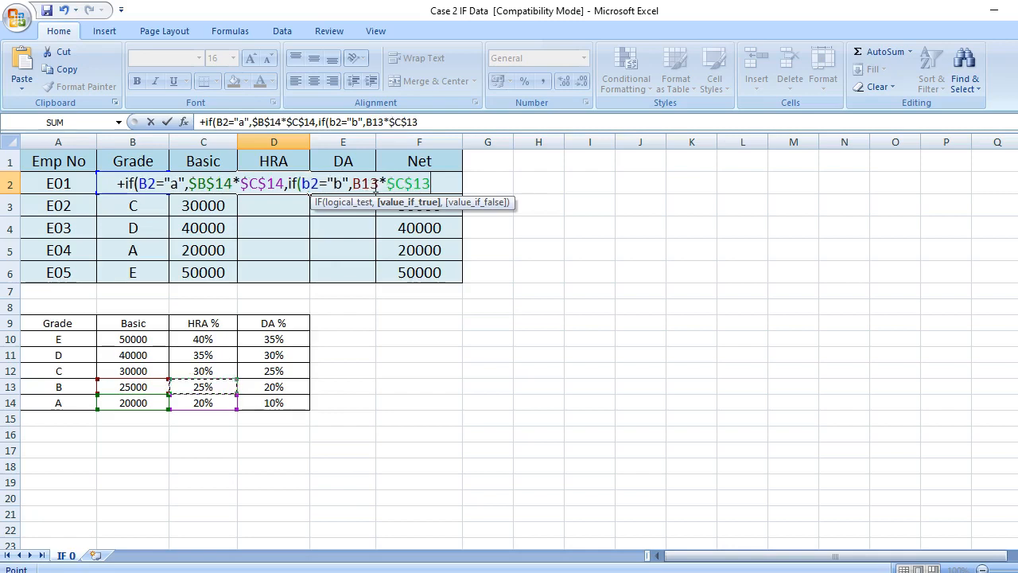
{"action": "left_click", "coordinate": [375, 186]}
{"action": "key", "text": "F4"}
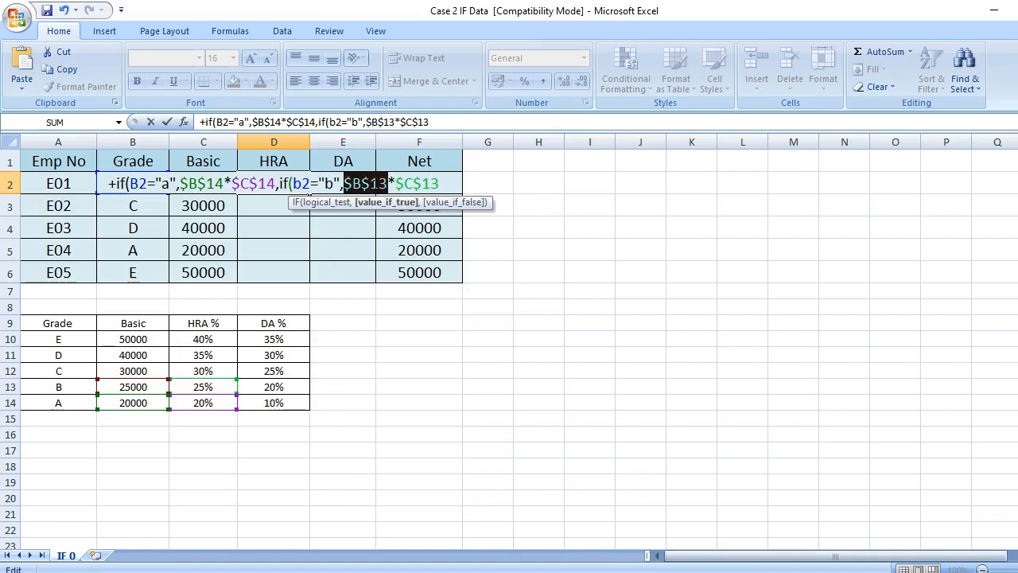
- Nest a third IF in the D2 formula that returns $B$12*$C$12 when b2 equals "c"
{"action": "left_click", "coordinate": [443, 184]}
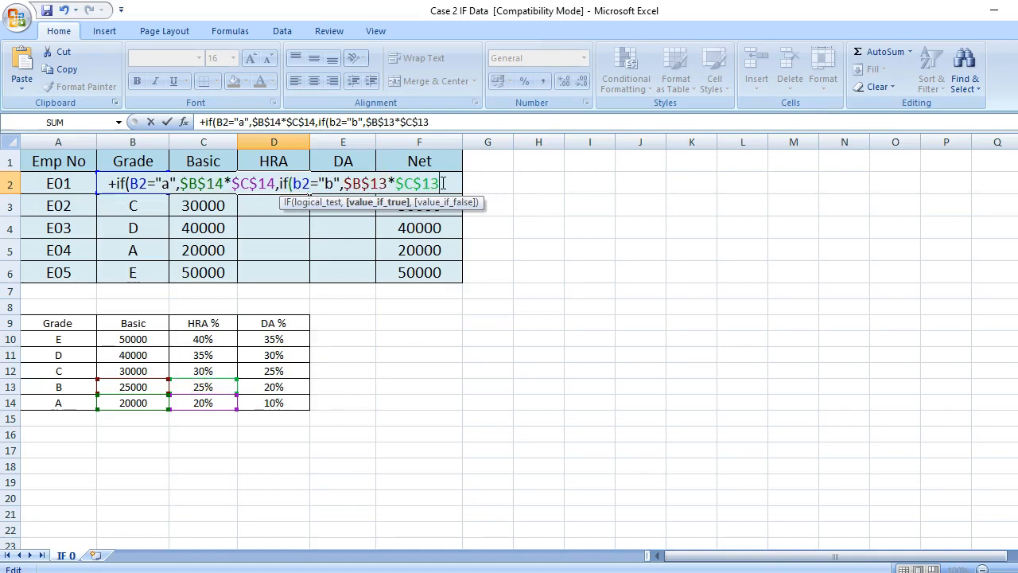
{"action": "type", "text": ",if(b"}
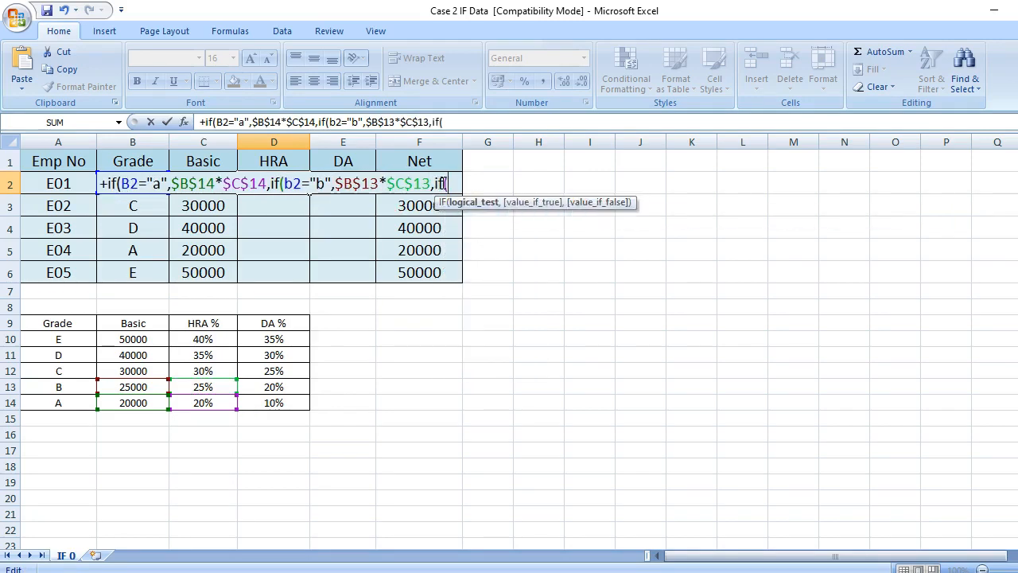
{"action": "type", "text": "2+"}
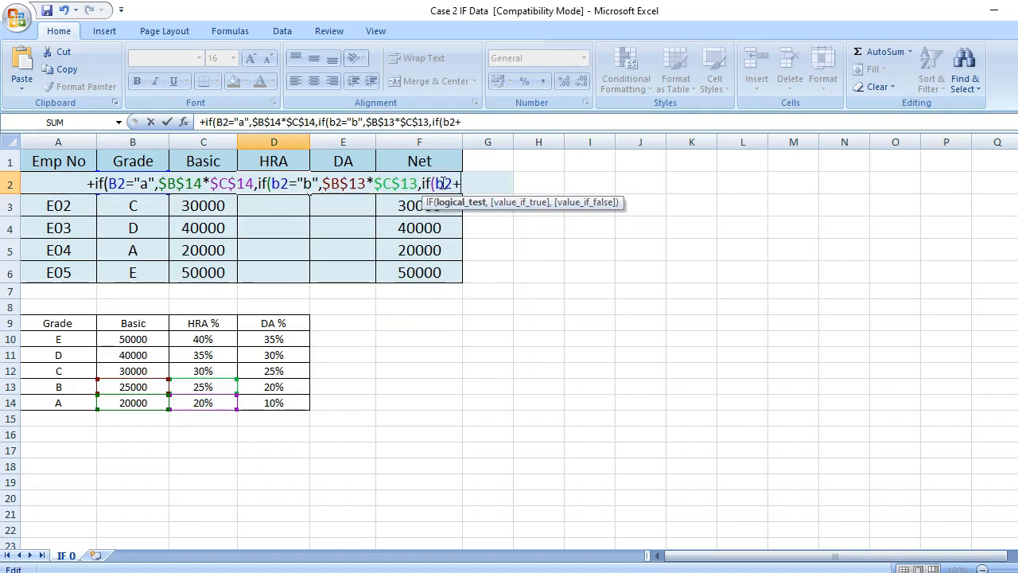
{"action": "type", "text": "c\""}
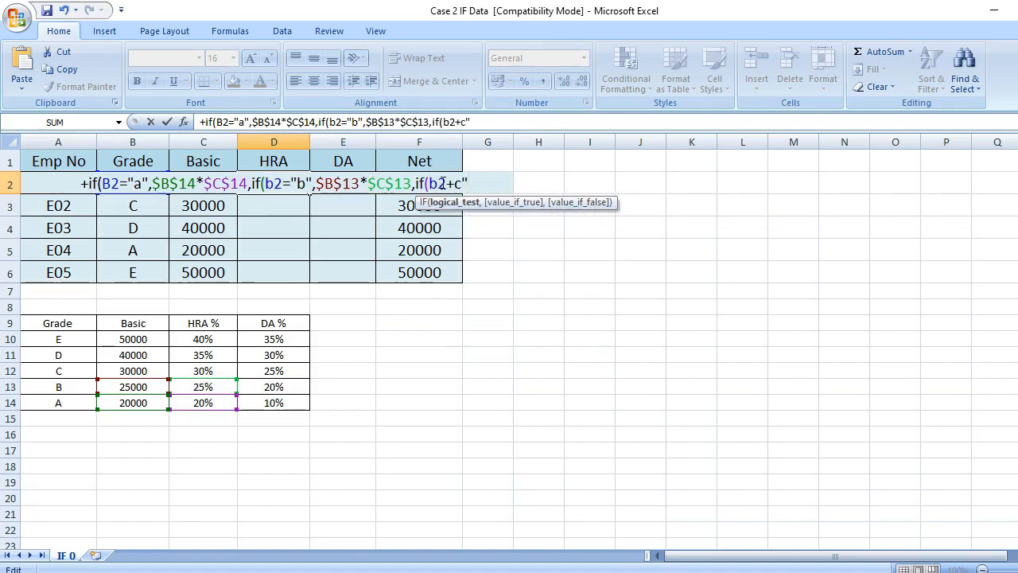
{"action": "key", "text": "BackSpace"}
{"action": "key", "text": "BackSpace"}
{"action": "key", "text": "BackSpace"}
{"action": "type", "text": "=\"c\","}
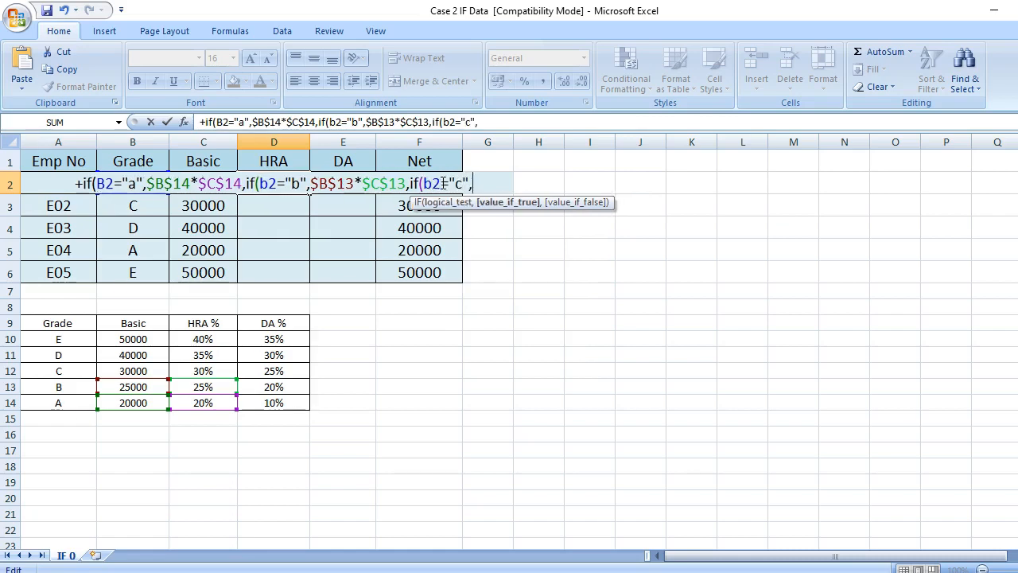
{"action": "left_click", "coordinate": [147, 372]}
{"action": "key", "text": "F4"}
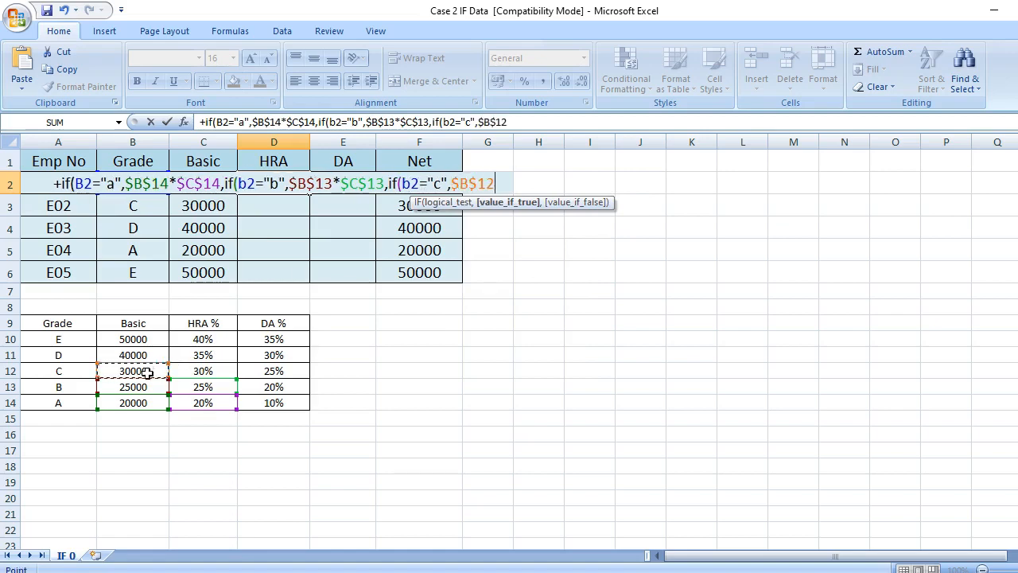
{"action": "type", "text": "*"}
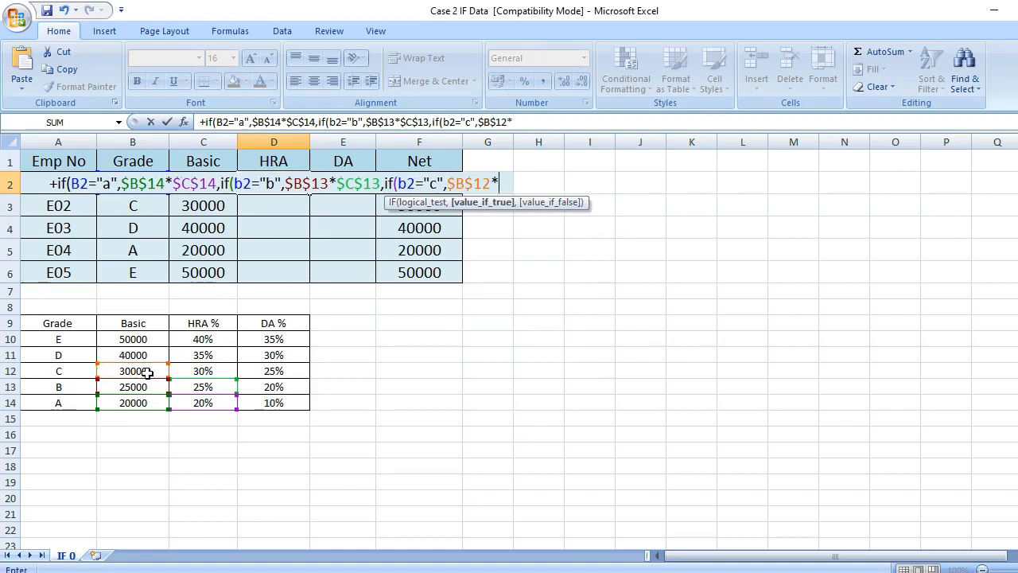
{"action": "left_click", "coordinate": [199, 372]}
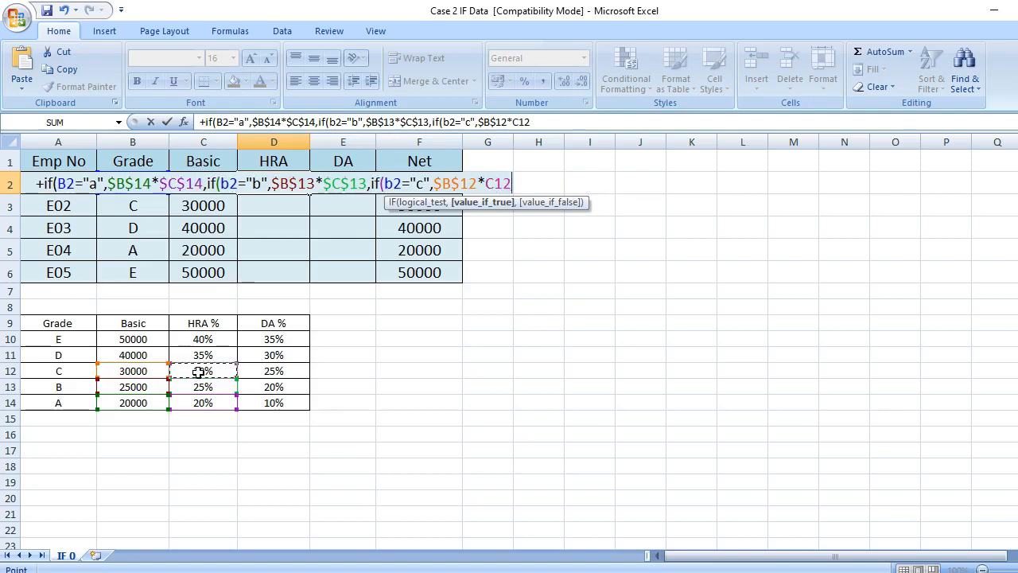
{"action": "key", "text": "F4"}
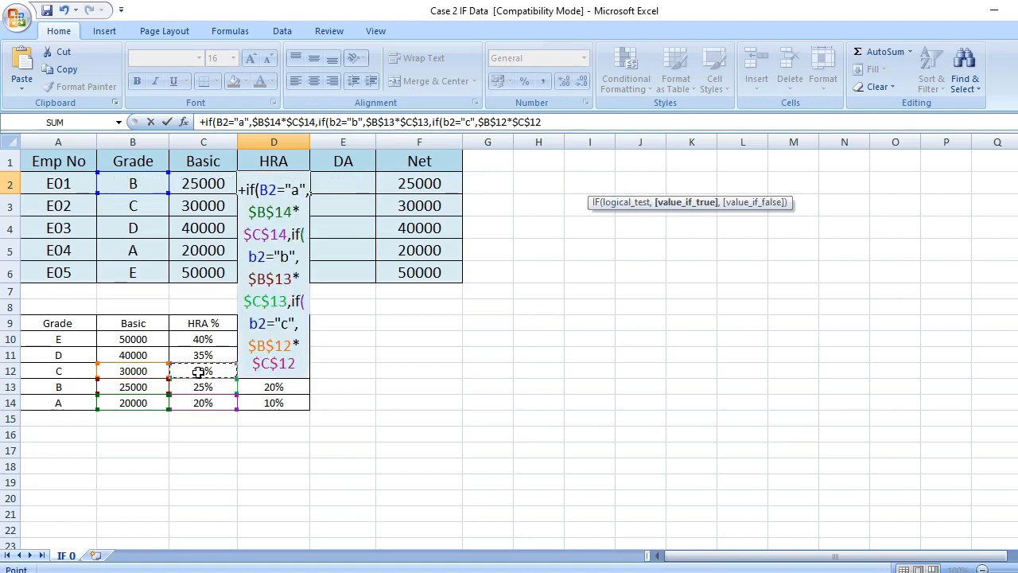
- Nest a fourth IF in the D2 formula that returns $B$11*C11 when b2 equals "d"
{"action": "type", "text": ",if(b2"}
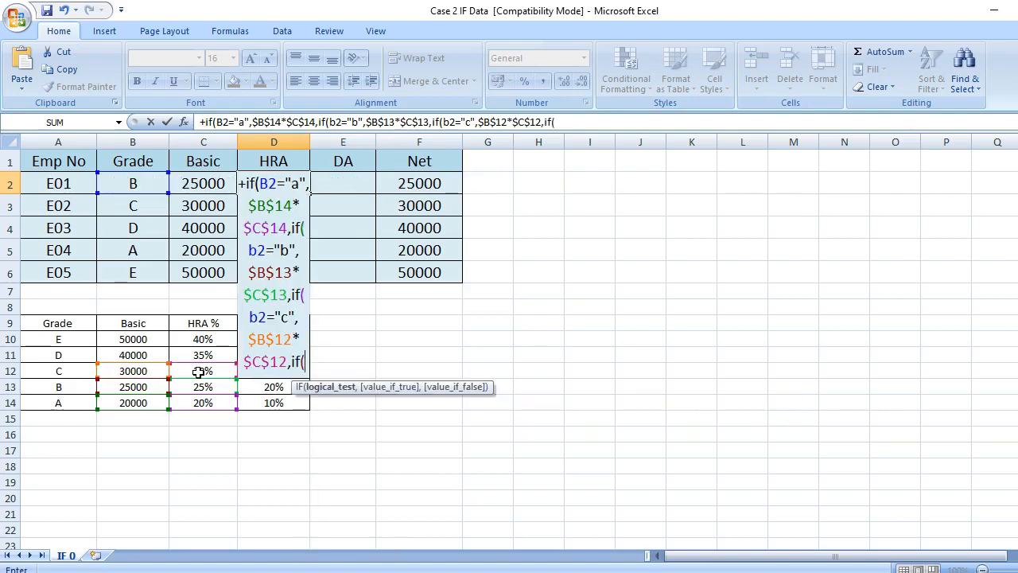
{"action": "type", "text": "="}
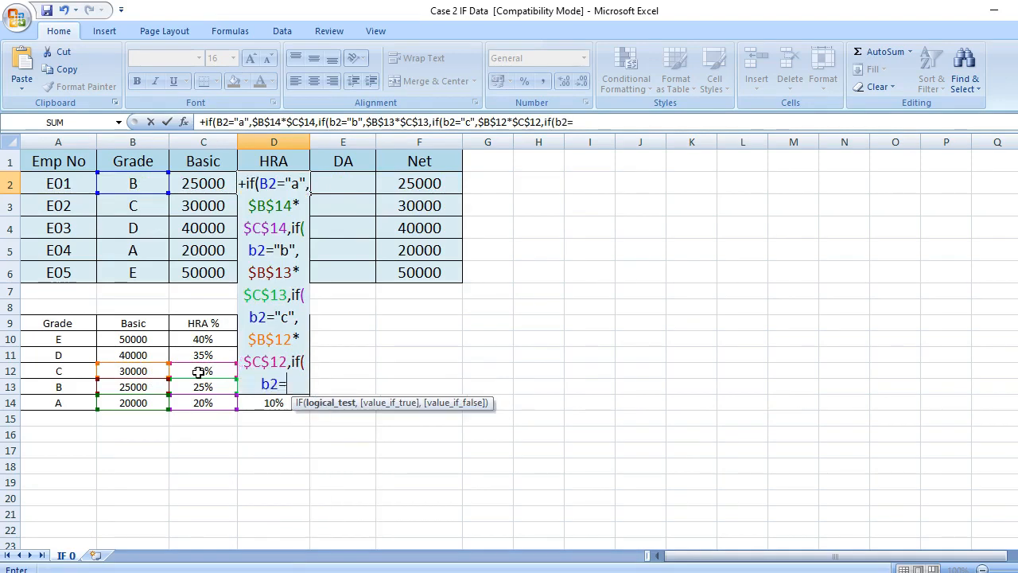
{"action": "type", "text": "\"d\","}
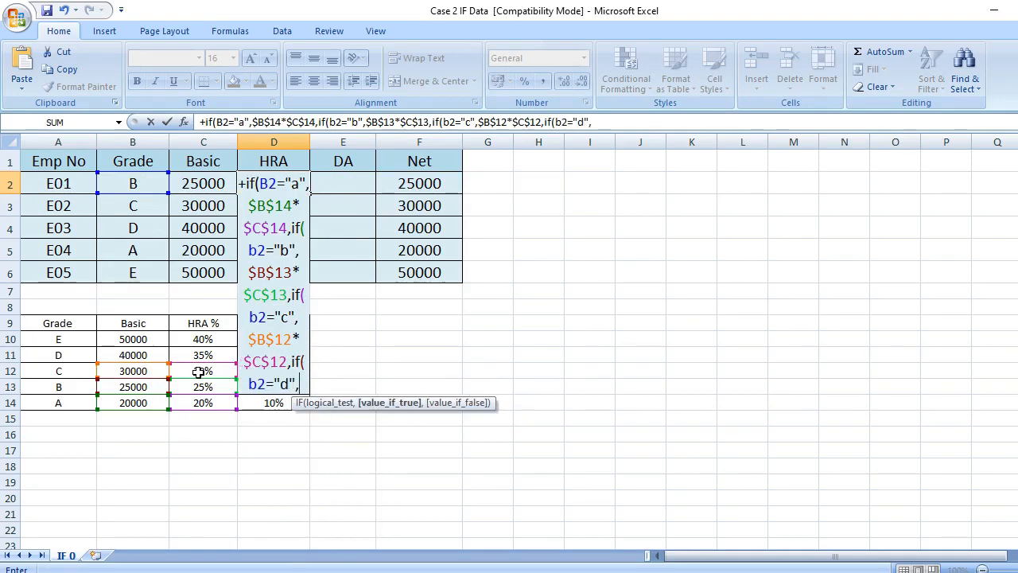
{"action": "left_click", "coordinate": [145, 352]}
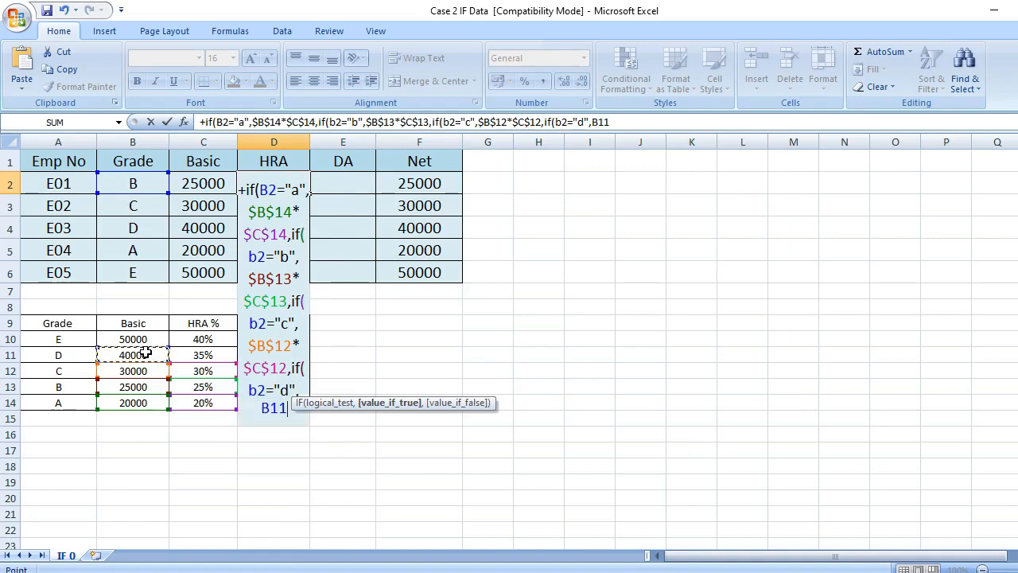
{"action": "key", "text": "F4"}
{"action": "type", "text": "*"}
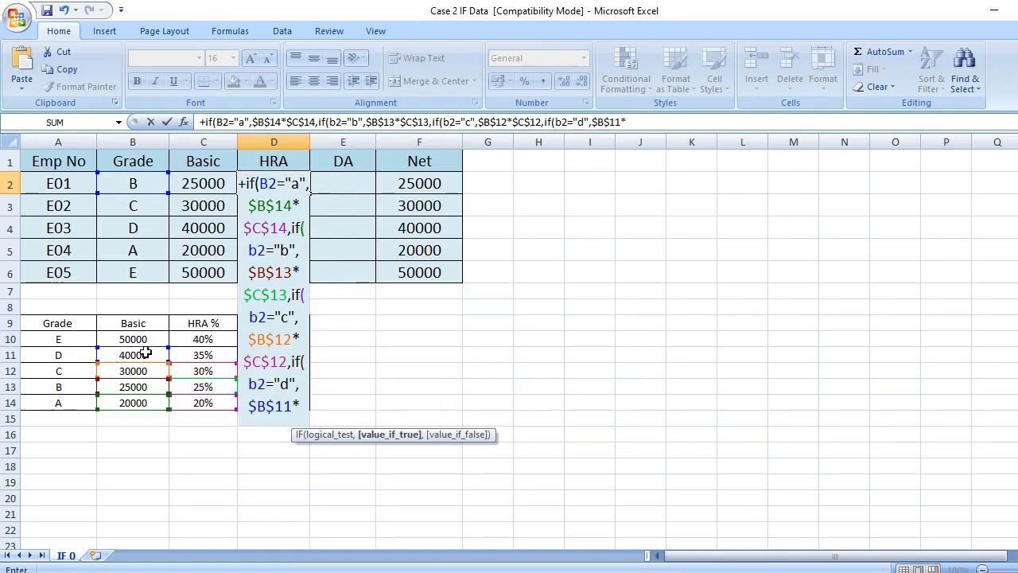
{"action": "left_click", "coordinate": [200, 354]}
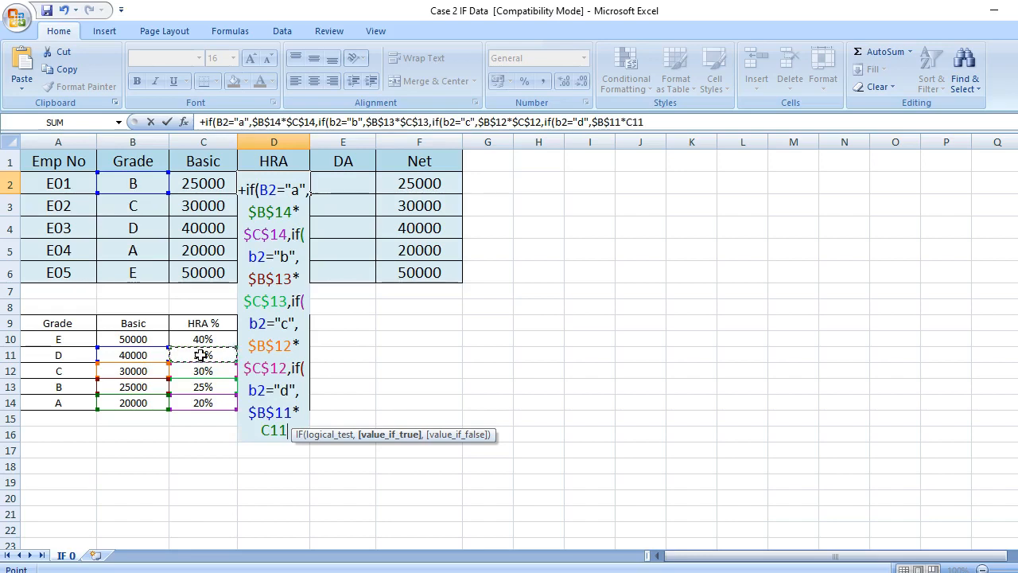
- Add $B$10*$C$10 as the final value-if-false of the D2 formula and enter the formula
{"action": "type", "text": ","}
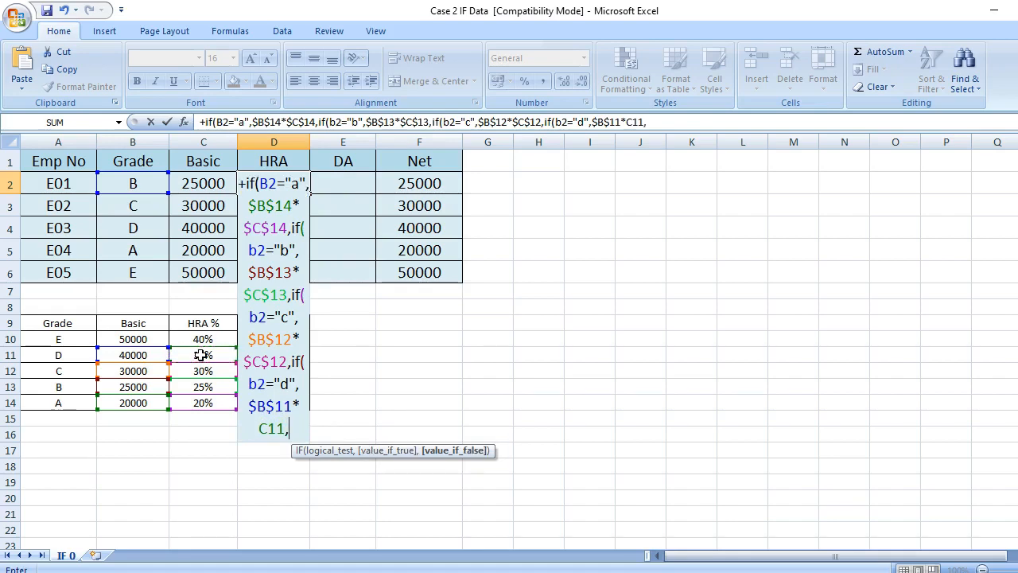
{"action": "left_click", "coordinate": [155, 338]}
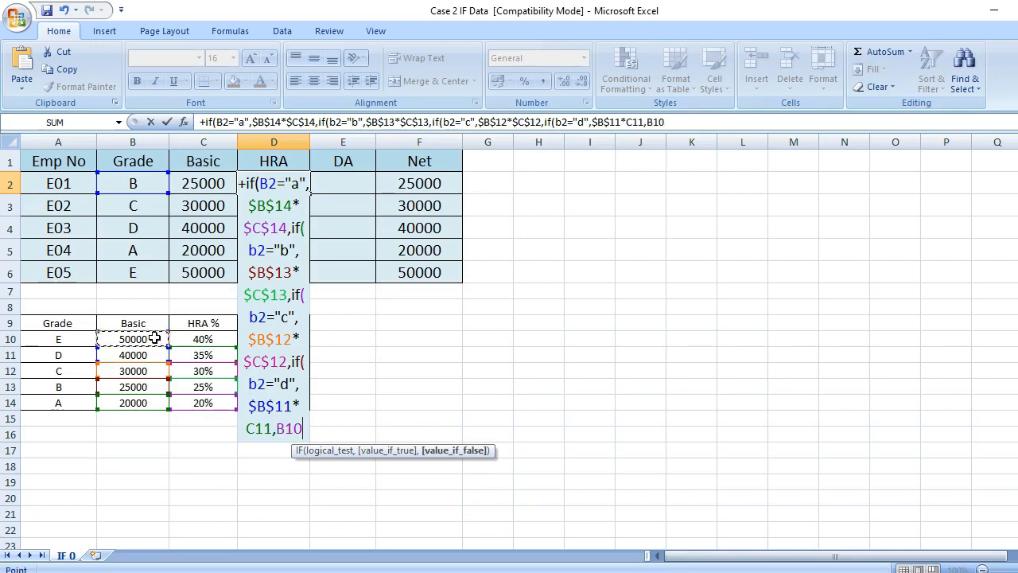
{"action": "key", "text": "F4"}
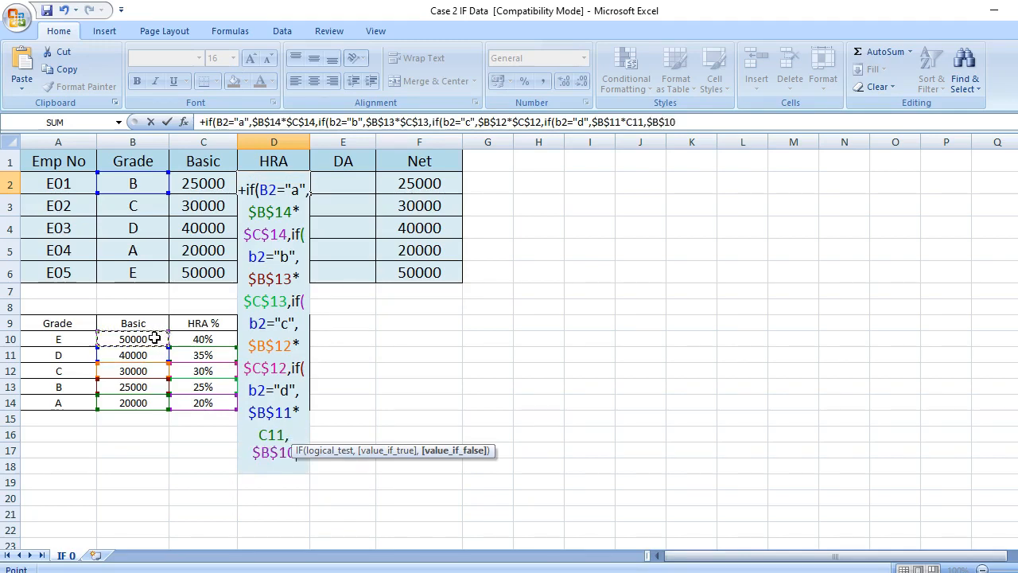
{"action": "type", "text": "*"}
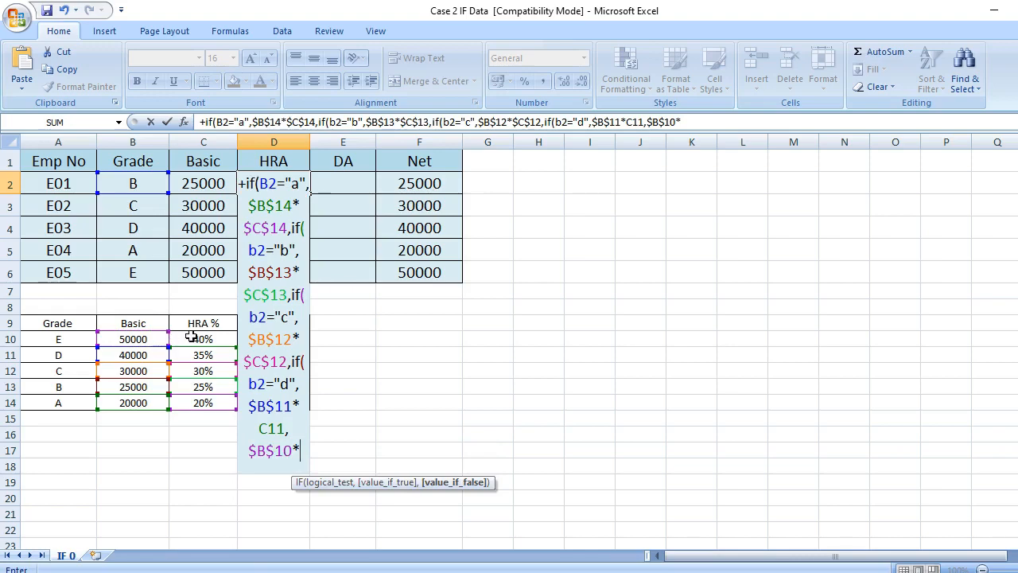
{"action": "left_click", "coordinate": [193, 337]}
{"action": "key", "text": "F4"}
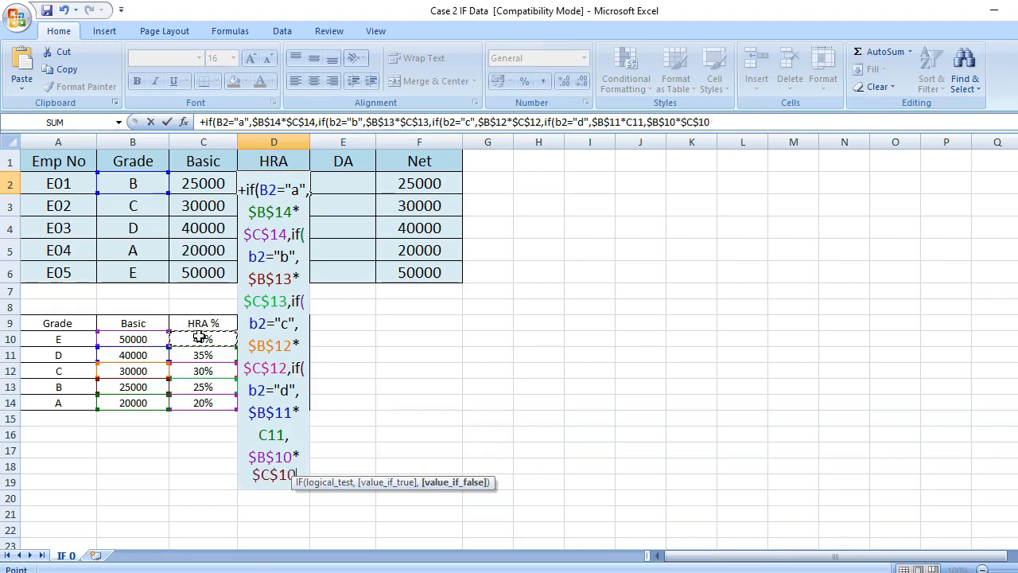
{"action": "key", "text": "Return"}
{"action": "key", "text": "Return"}
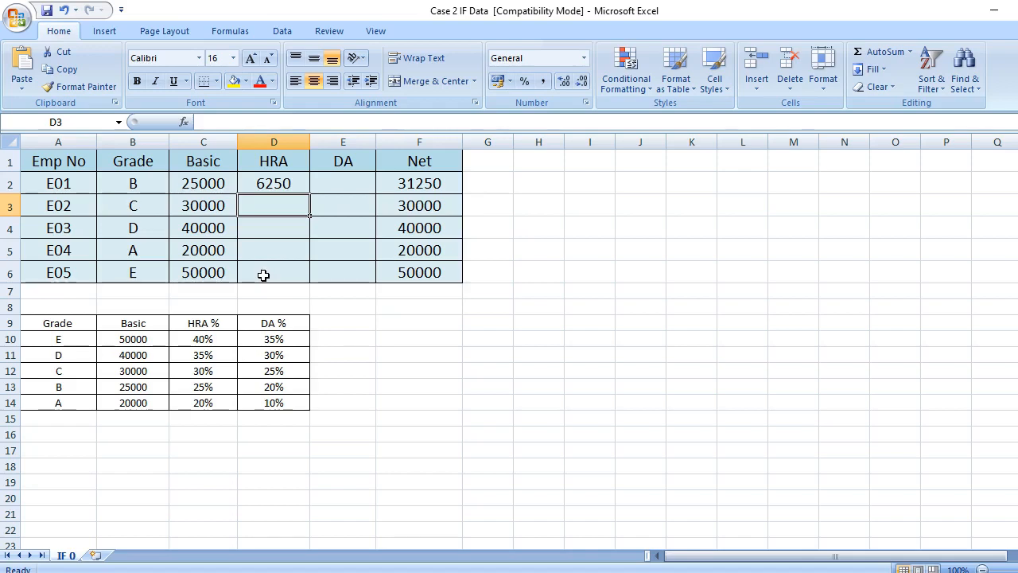
- Fill the D2 HRA formula down through D6 and check the copied formula in D4
{"action": "left_click", "coordinate": [291, 183]}
{"action": "left_click_drag", "start_coordinate": [312, 192], "coordinate": [296, 274]}
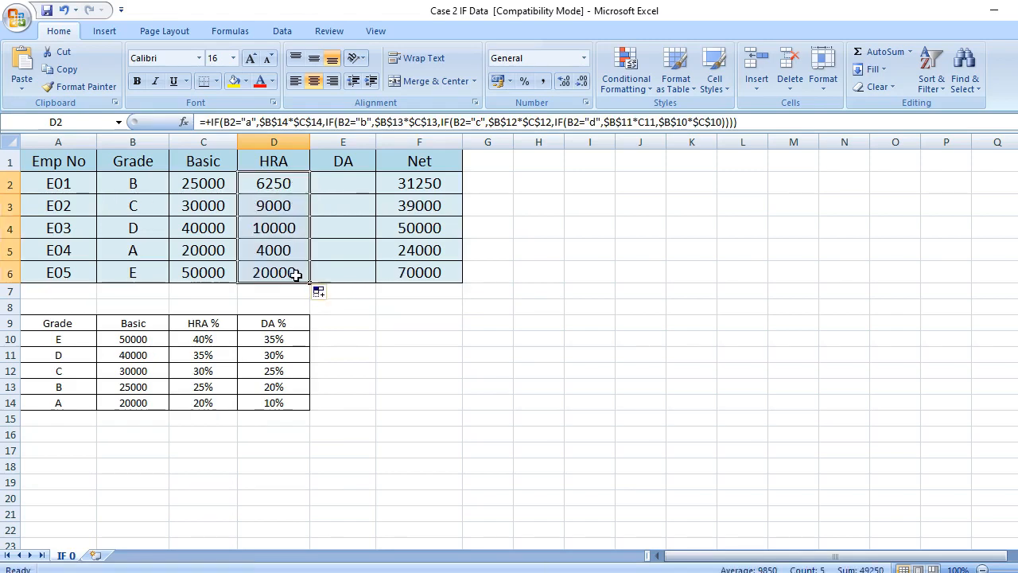
{"action": "left_click", "coordinate": [289, 227]}
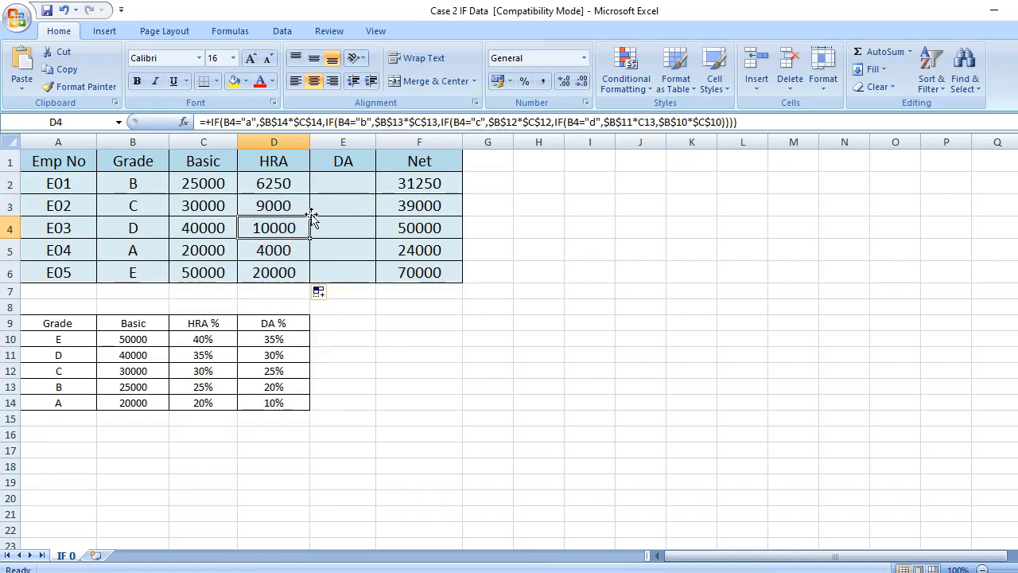
- Copy the full formula text from D2 and paste it unchanged into the DA cell E2
{"action": "left_click", "coordinate": [351, 183]}
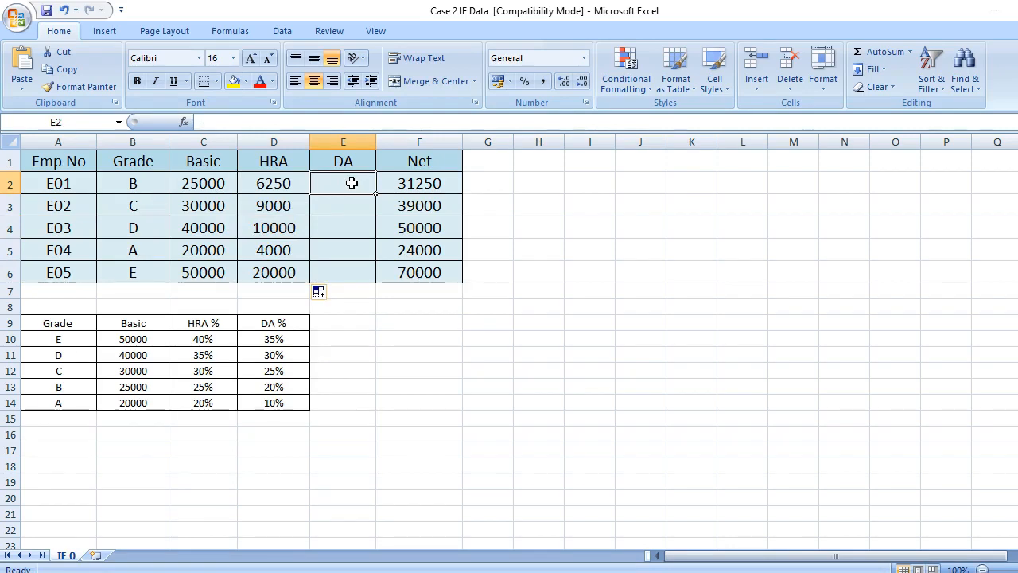
{"action": "left_click", "coordinate": [286, 184]}
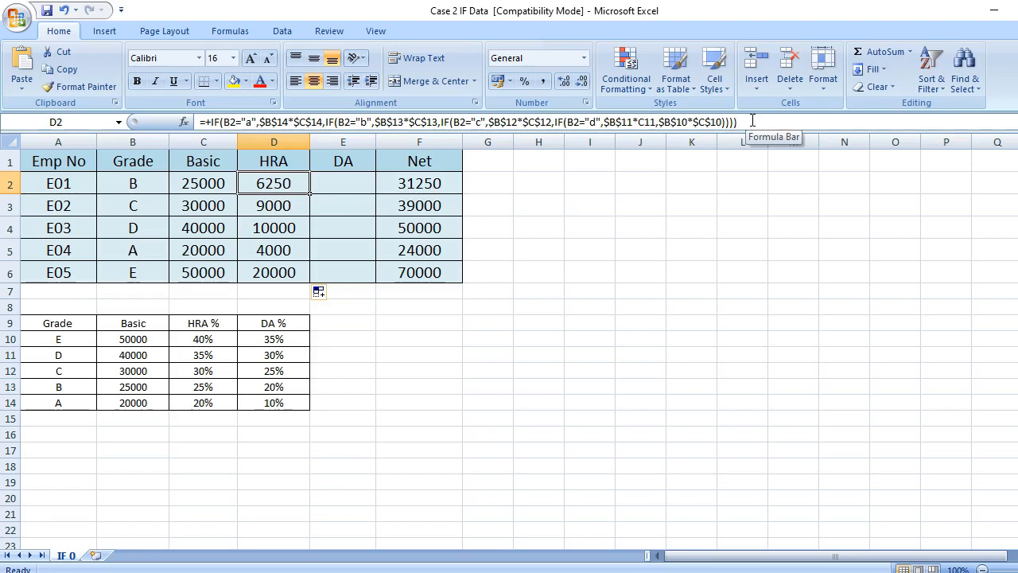
{"action": "left_click_drag", "start_coordinate": [752, 120], "coordinate": [183, 127]}
{"action": "key", "text": "ctrl+c"}
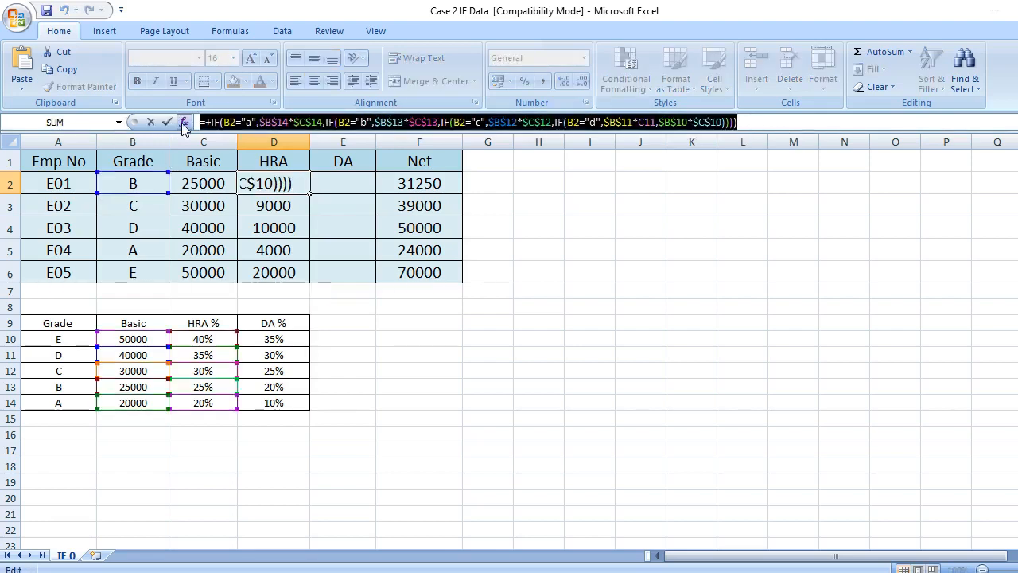
{"action": "key", "text": "Tab"}
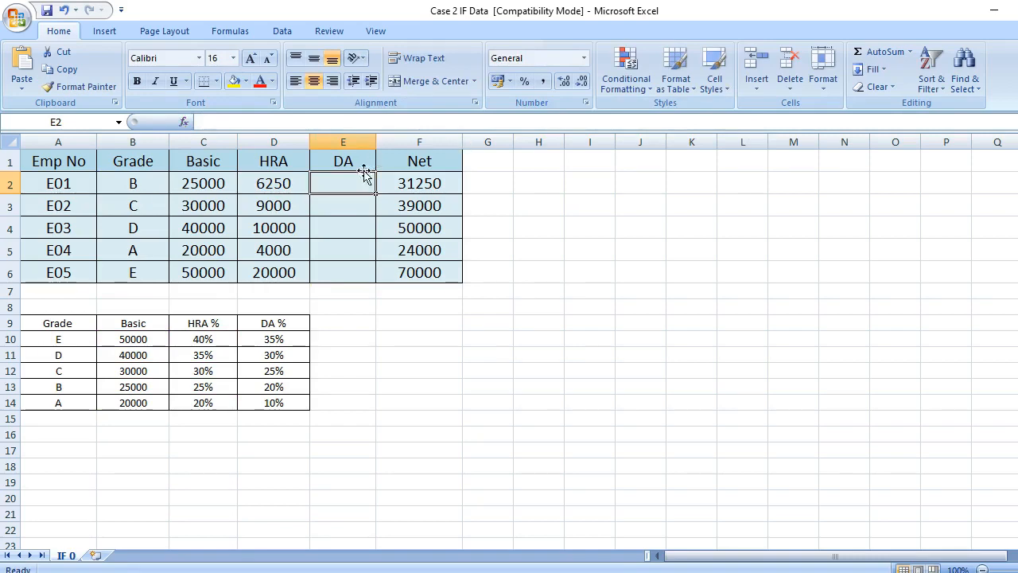
{"action": "double_click", "coordinate": [340, 182]}
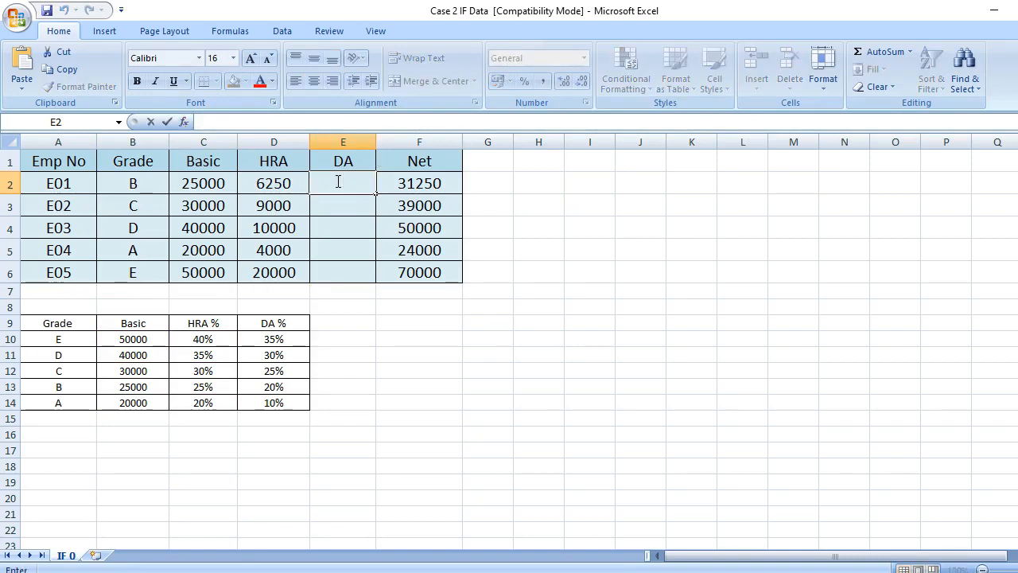
{"action": "key", "text": "ctrl+v"}
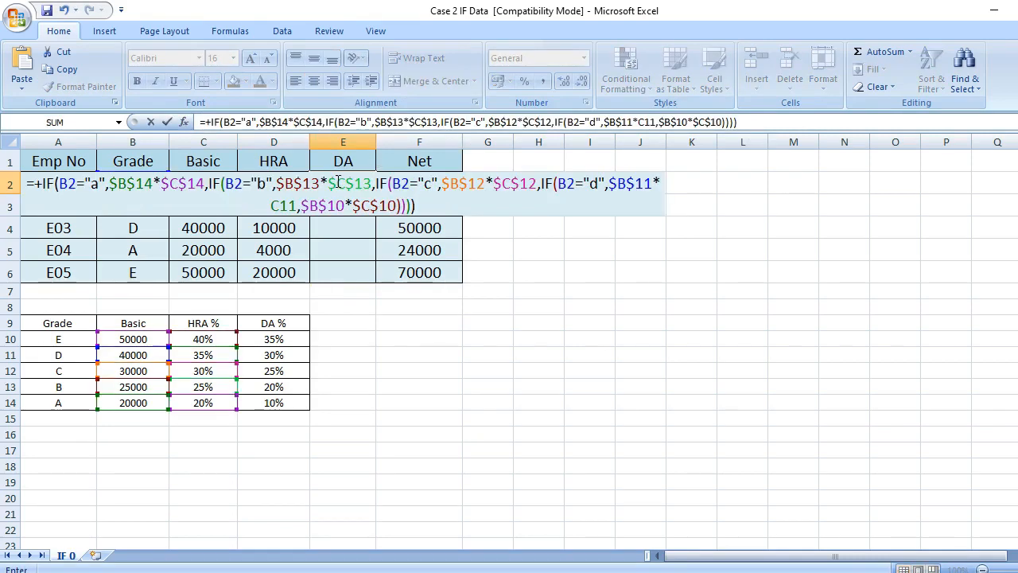
{"action": "key", "text": "Return"}
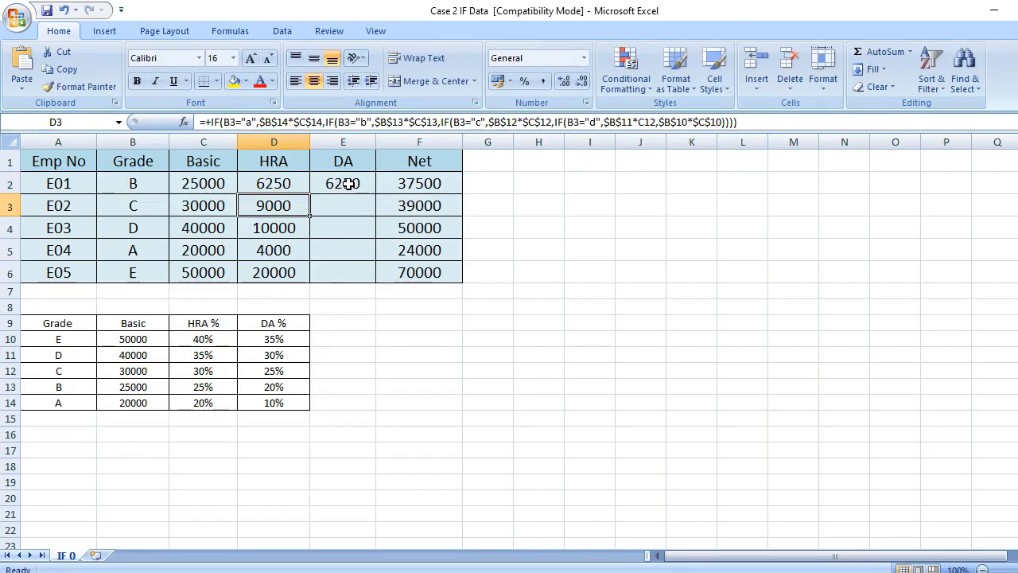
- In the E2 formula, change the HRA % references for grades a, b and c to $d$14, $d$13 and $d$12
{"action": "left_click", "coordinate": [347, 184]}
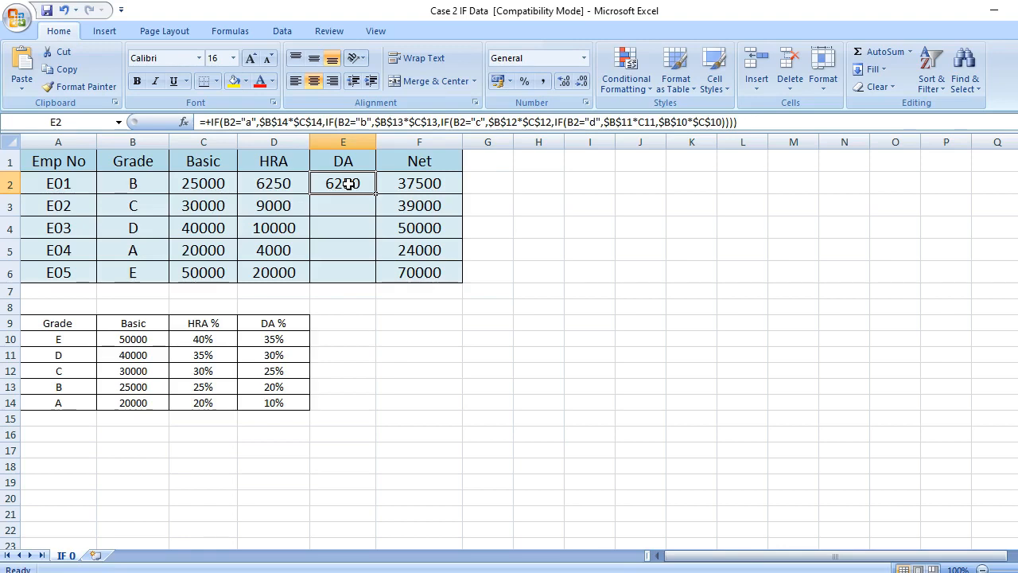
{"action": "left_click", "coordinate": [306, 122]}
{"action": "key", "text": "BackSpace"}
{"action": "type", "text": "d"}
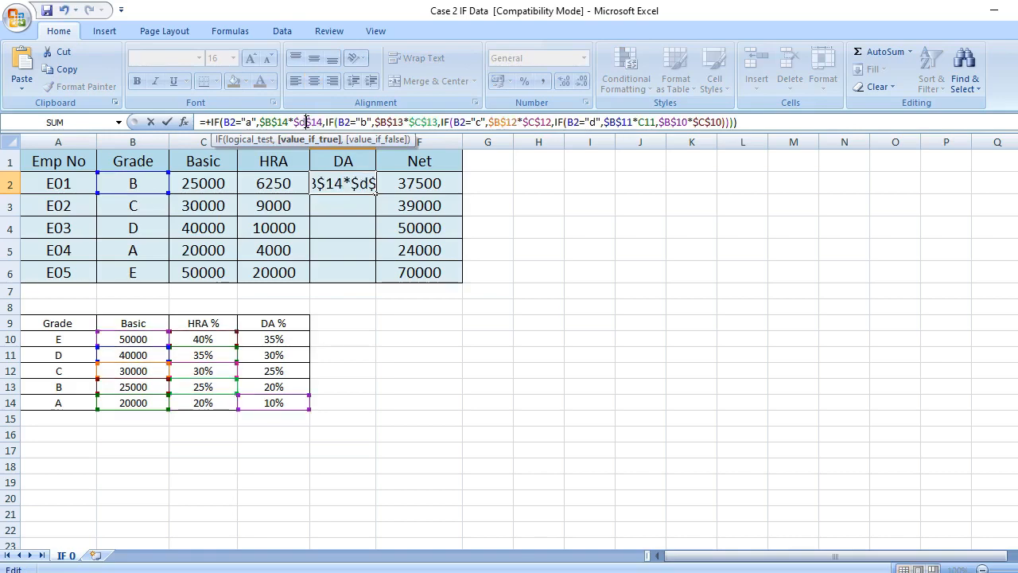
{"action": "left_click", "coordinate": [422, 122]}
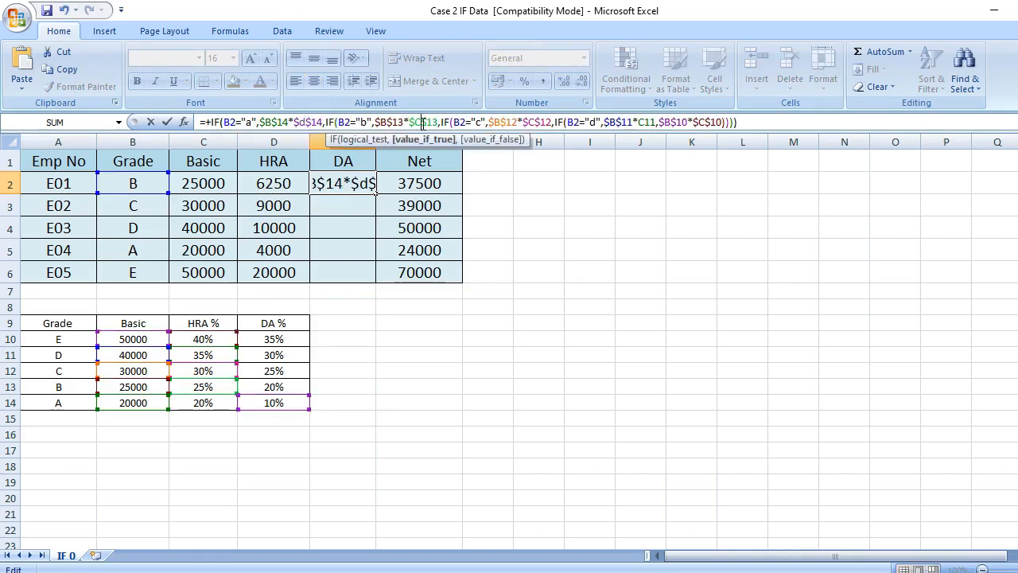
{"action": "key", "text": "BackSpace"}
{"action": "type", "text": "d"}
{"action": "left_click", "coordinate": [537, 121]}
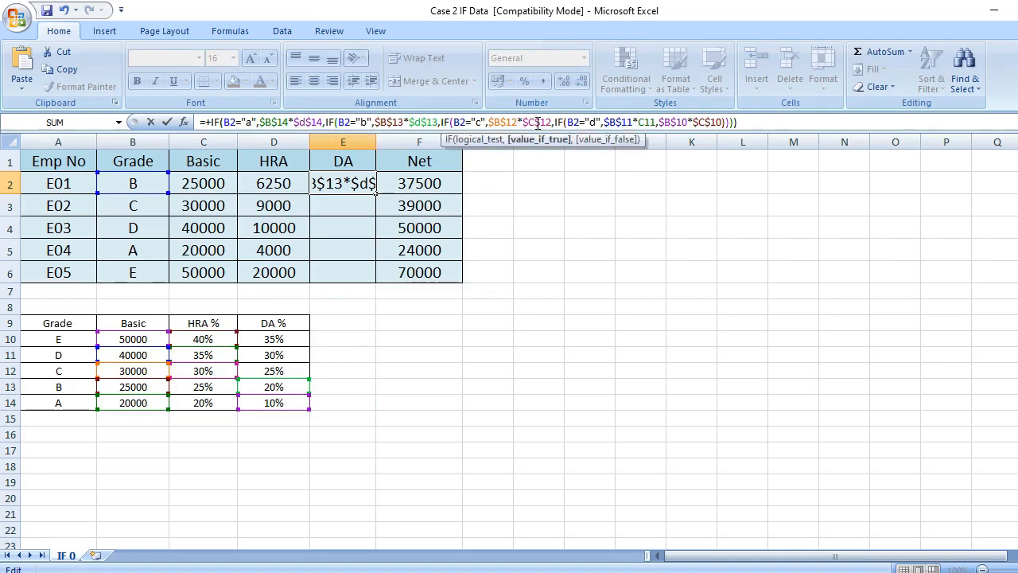
{"action": "key", "text": "BackSpace"}
{"action": "type", "text": "d"}
- Replace C11 in the E2 formula with the absolute reference $D$11 and enter the formula
{"action": "left_click", "coordinate": [644, 122]}
{"action": "key", "text": "BackSpace"}
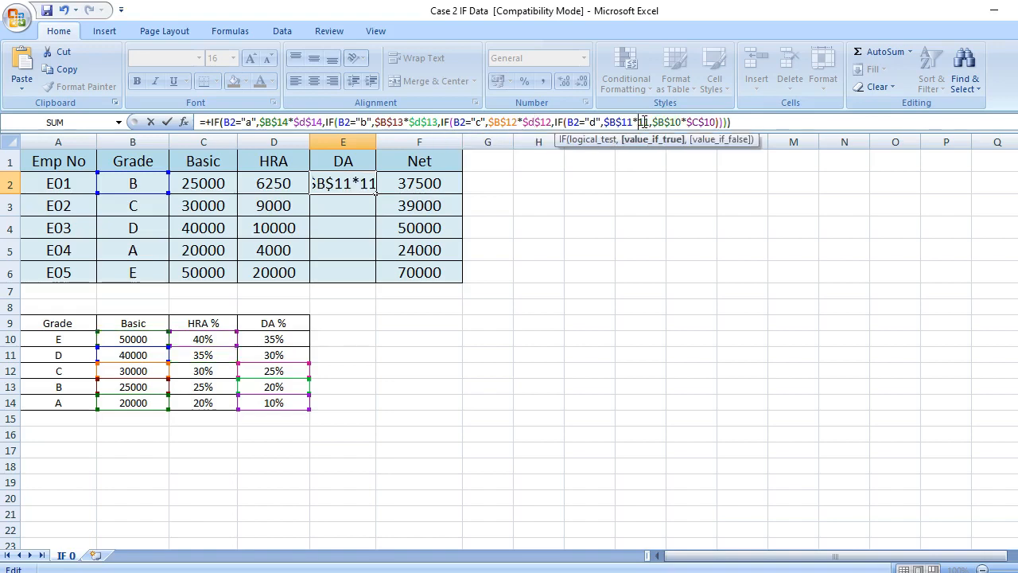
{"action": "type", "text": "d"}
{"action": "key", "text": "F4"}
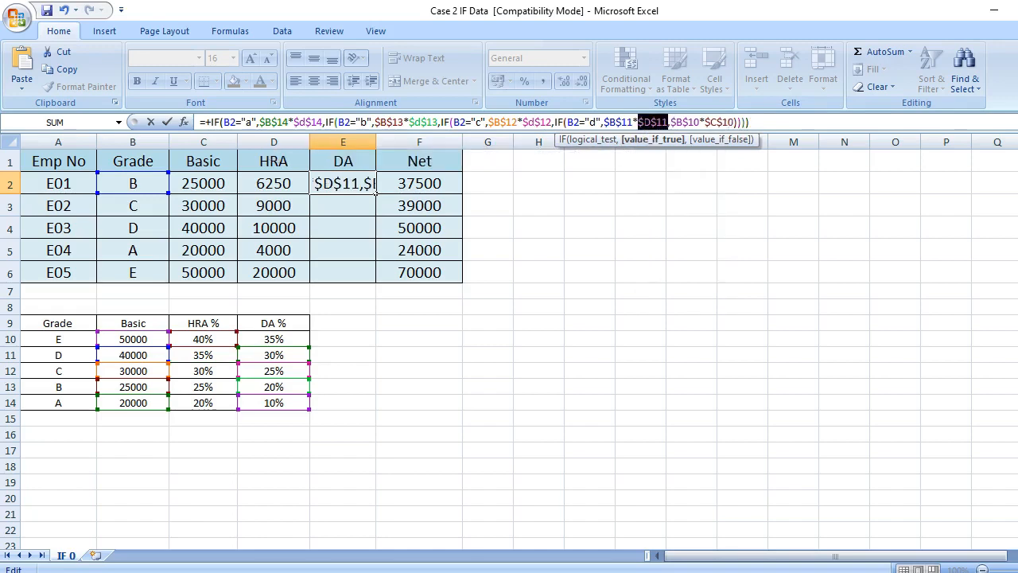
{"action": "key", "text": "Return"}
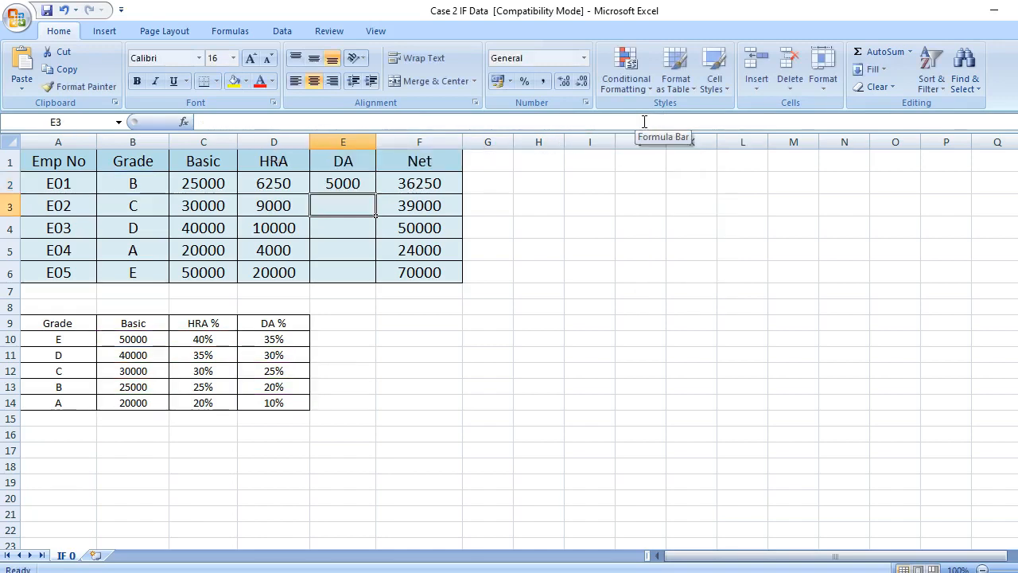
- Fill the E2 DA formula down through E6 and check the copied formula in E6
{"action": "left_click", "coordinate": [354, 183]}
{"action": "left_click_drag", "start_coordinate": [375, 194], "coordinate": [371, 274]}
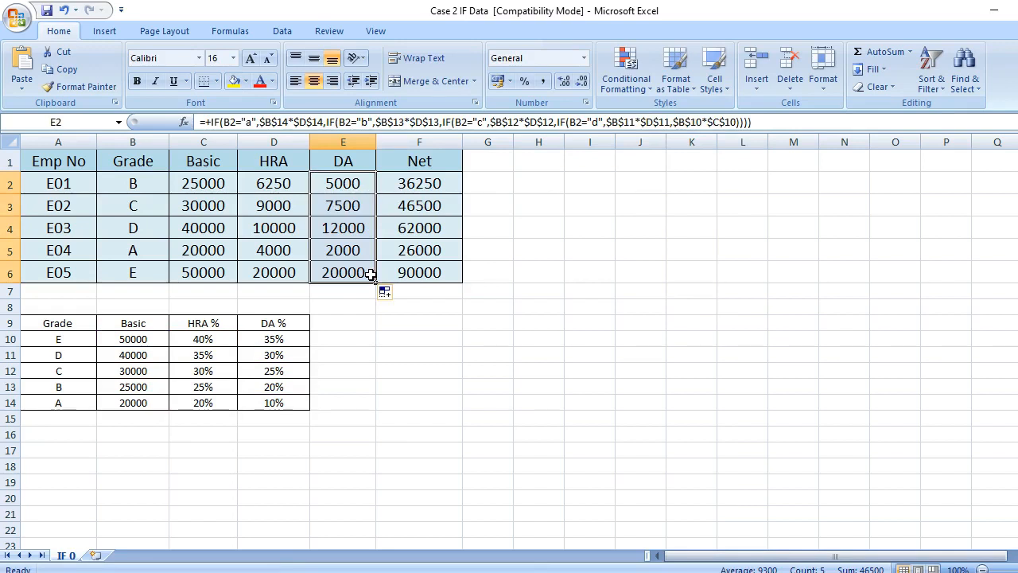
{"action": "left_click", "coordinate": [347, 273]}
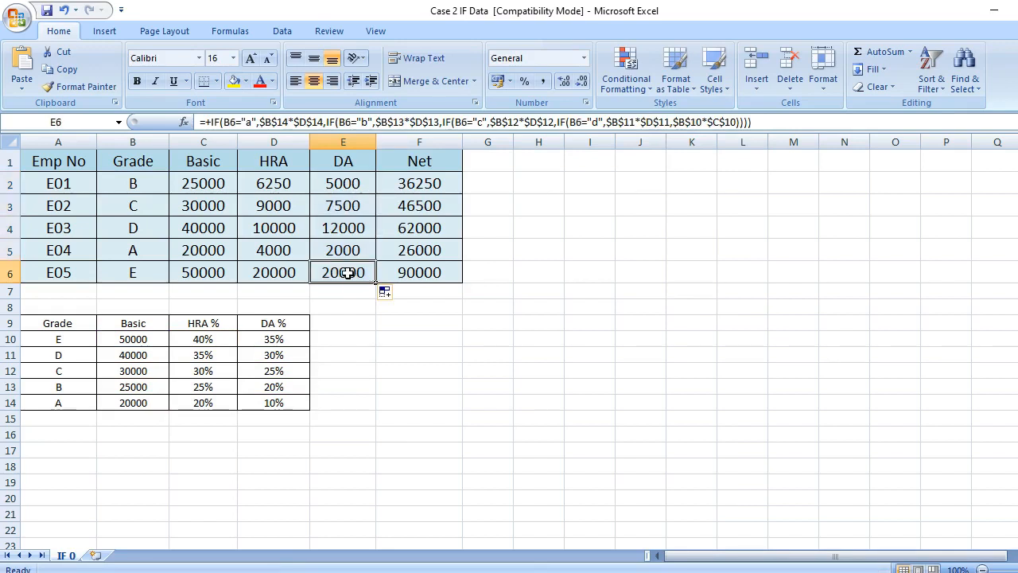